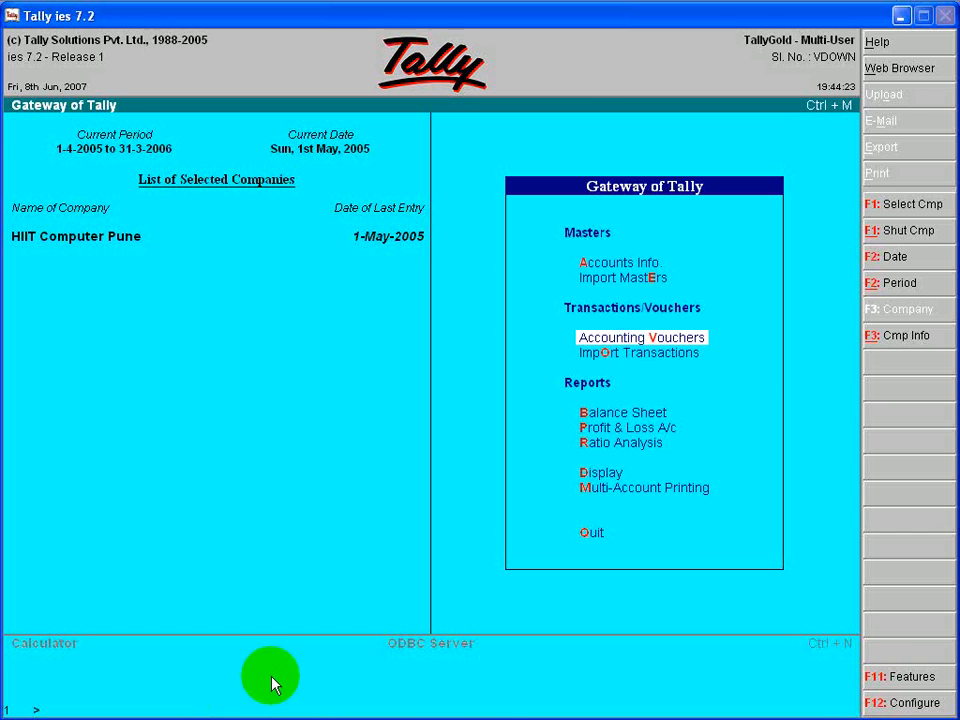
Open a Purchase voucher in Accounting Vouchers and try to switch to a Credit Note
key(Return)
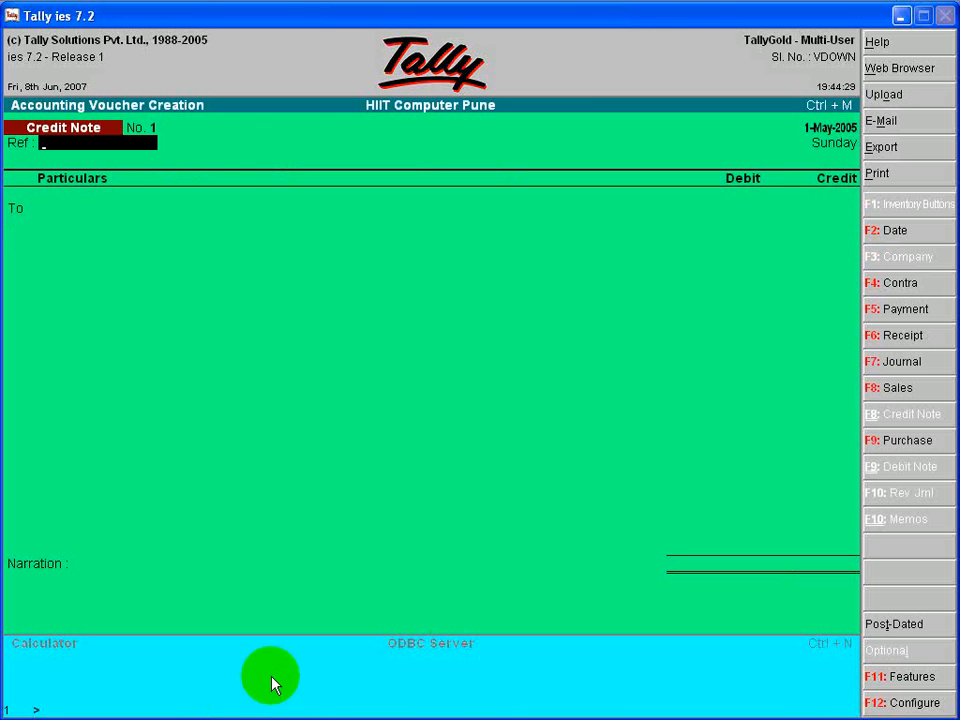
click(910, 442)
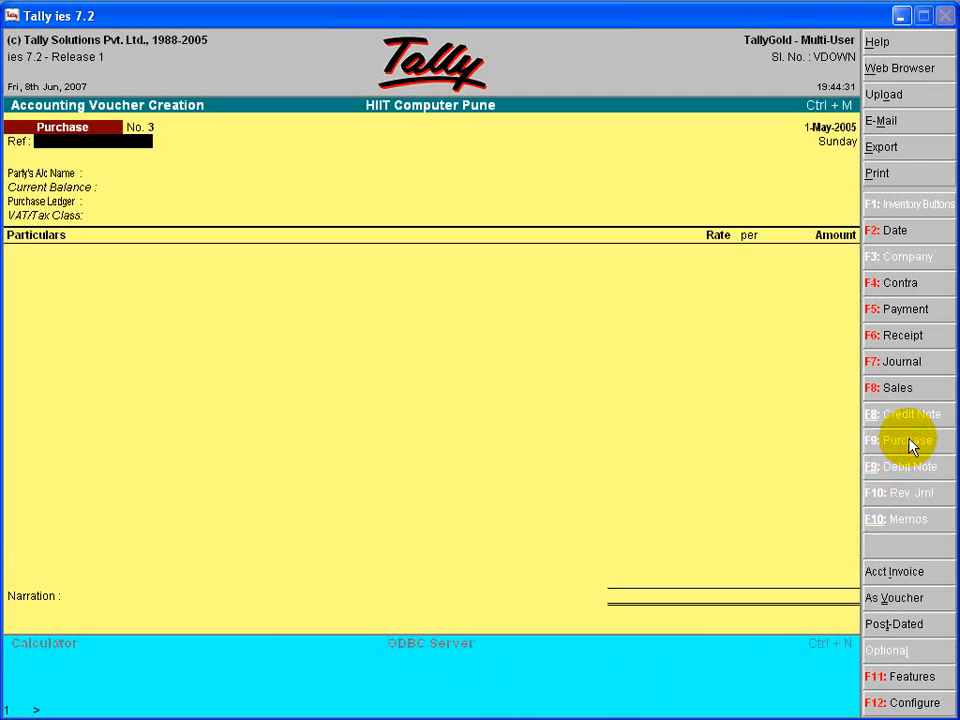
click(912, 414)
click(903, 420)
Enable Use Debit/Credit Notes in the company's accounting features and accept the remaining settings
key(F11)
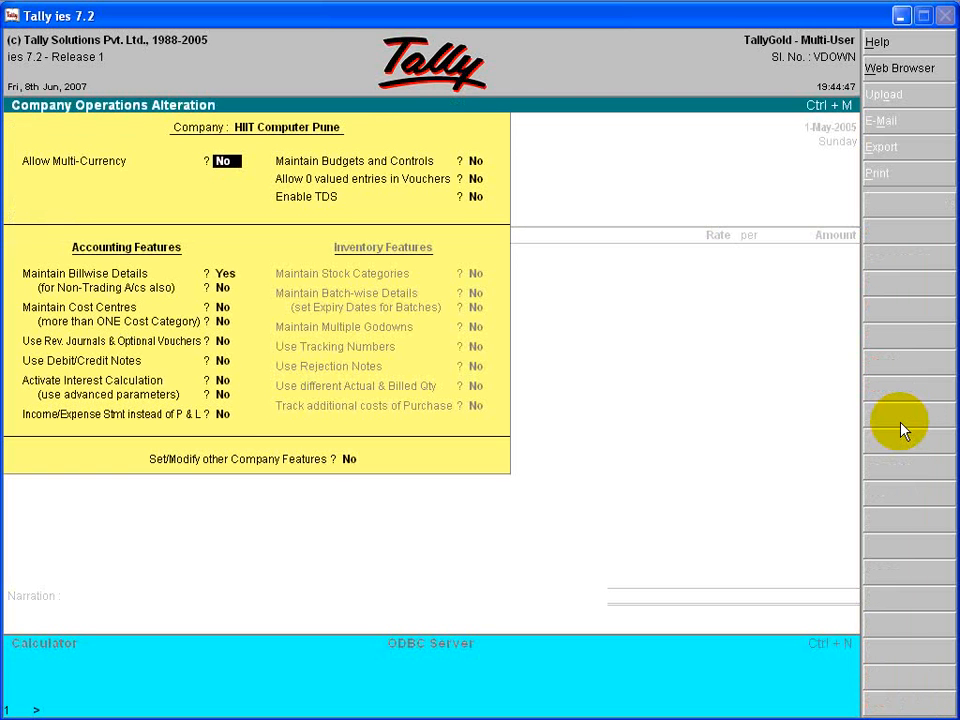
key(Return)
key(Return)
key(Return)
key(Return)
key(Return)
key(Return)
key(Return)
key(Return)
key(Return)
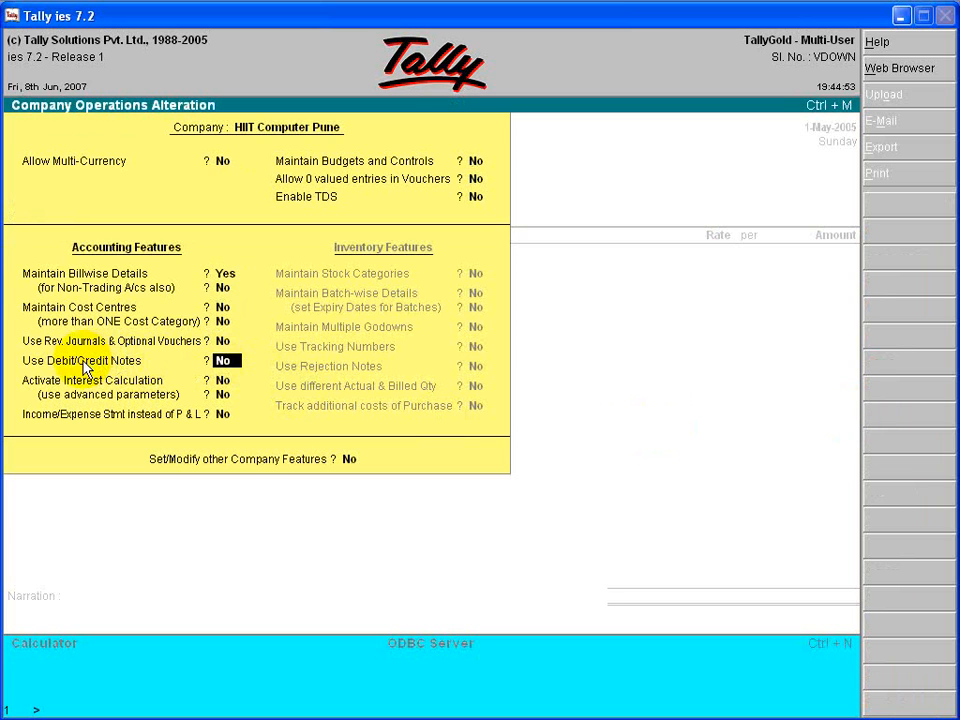
text(y)
key(Return)
key(Return)
key(Return)
key(Return)
key(Return)
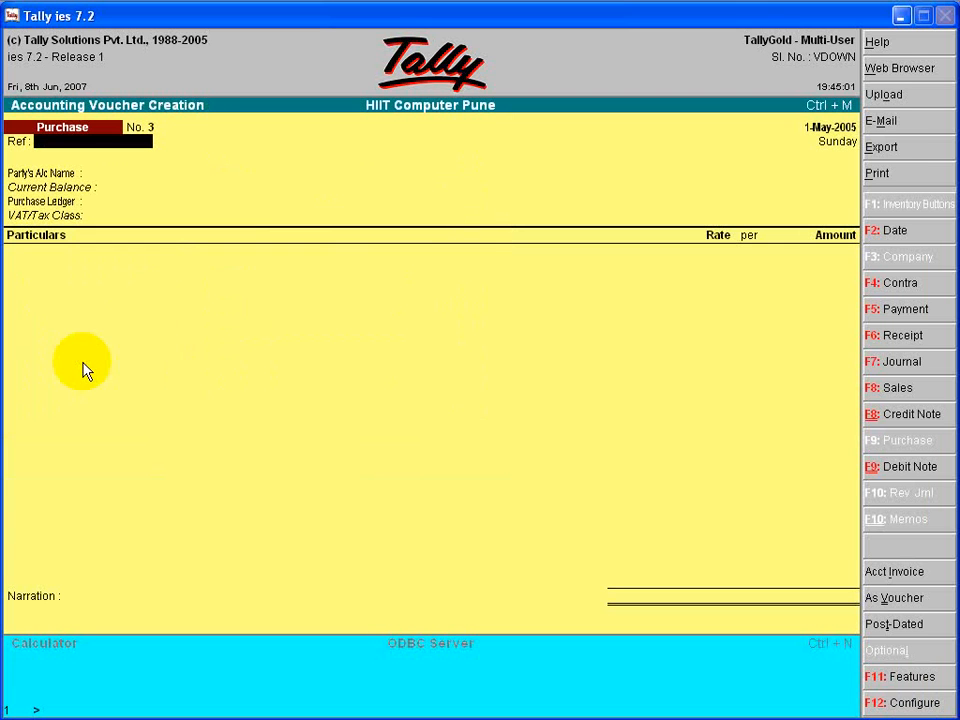
View the Credit Note, Debit Note and Purchase voucher entry screens in turn
click(902, 420)
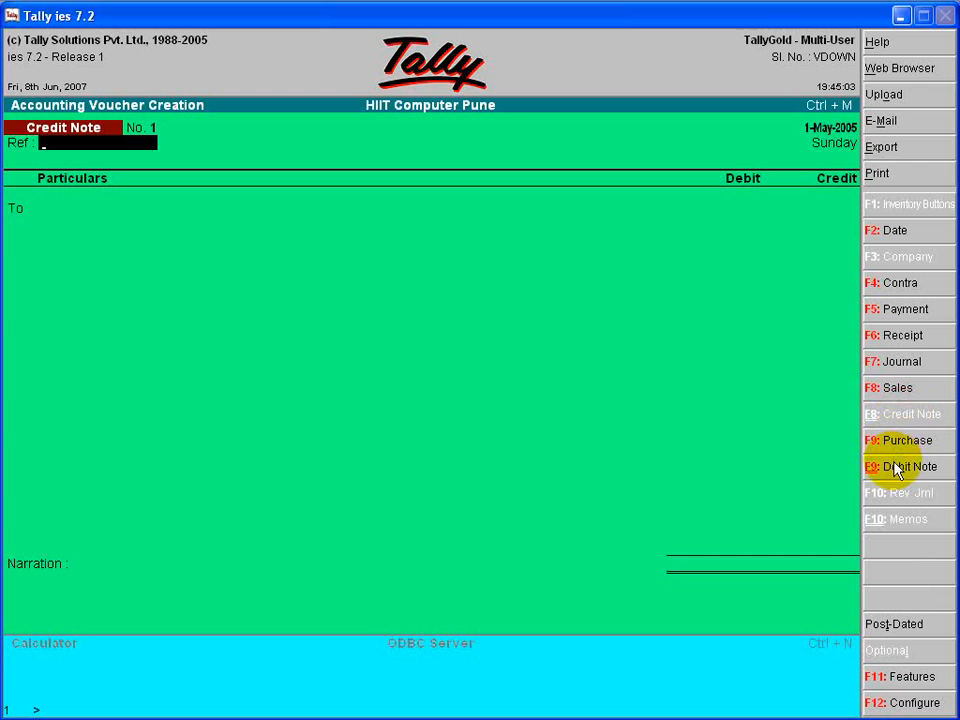
click(900, 466)
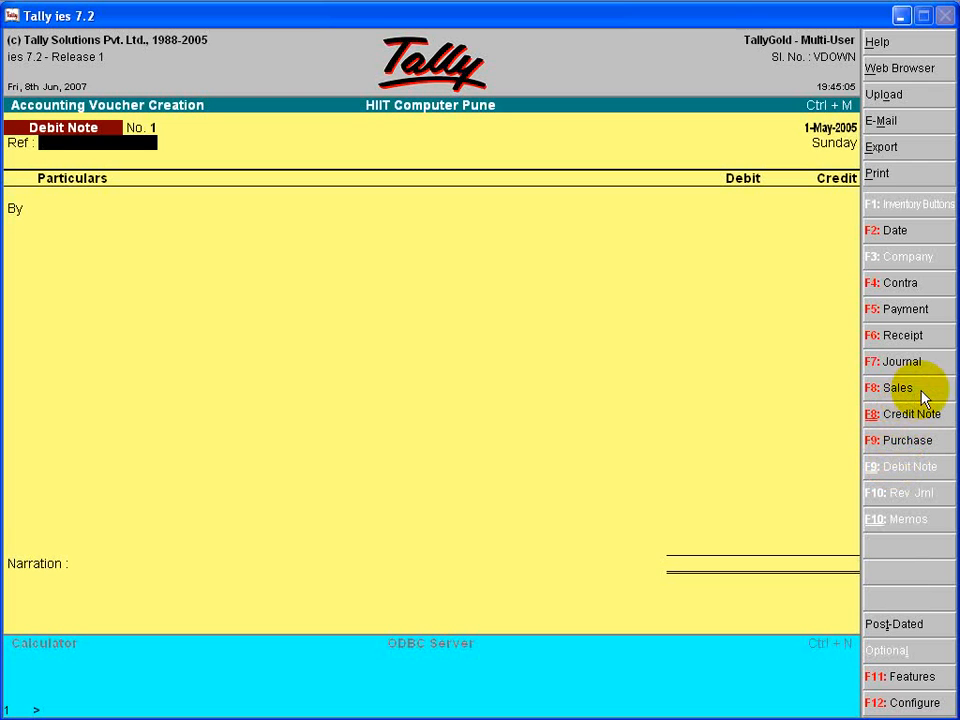
click(908, 442)
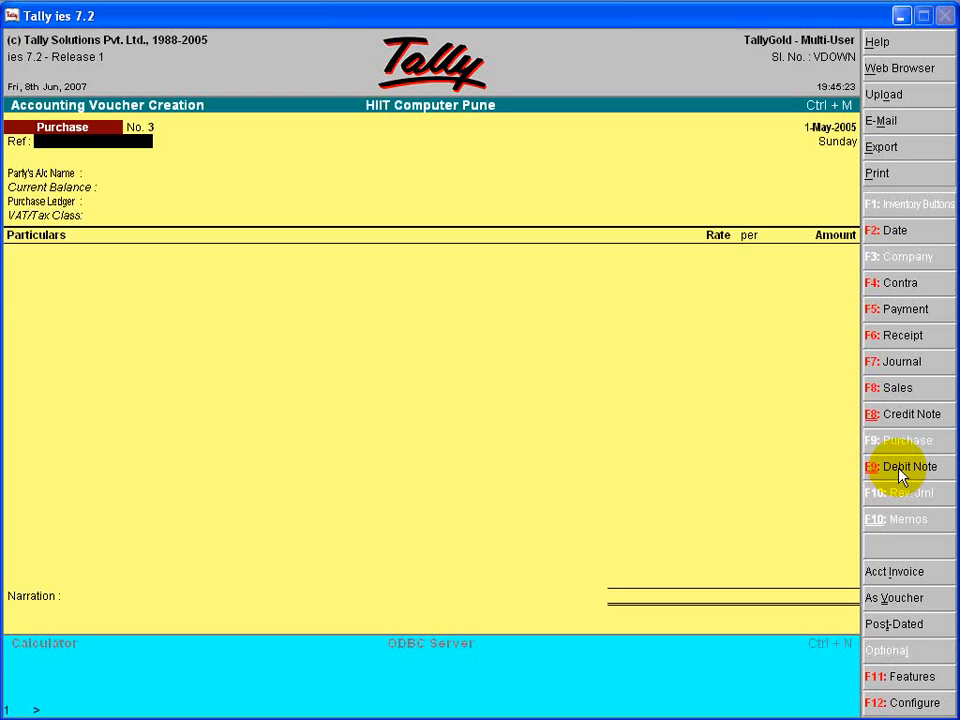
Start a Debit Note with reference 1 and debit Xyz Co. Creditors with 6000
click(899, 477)
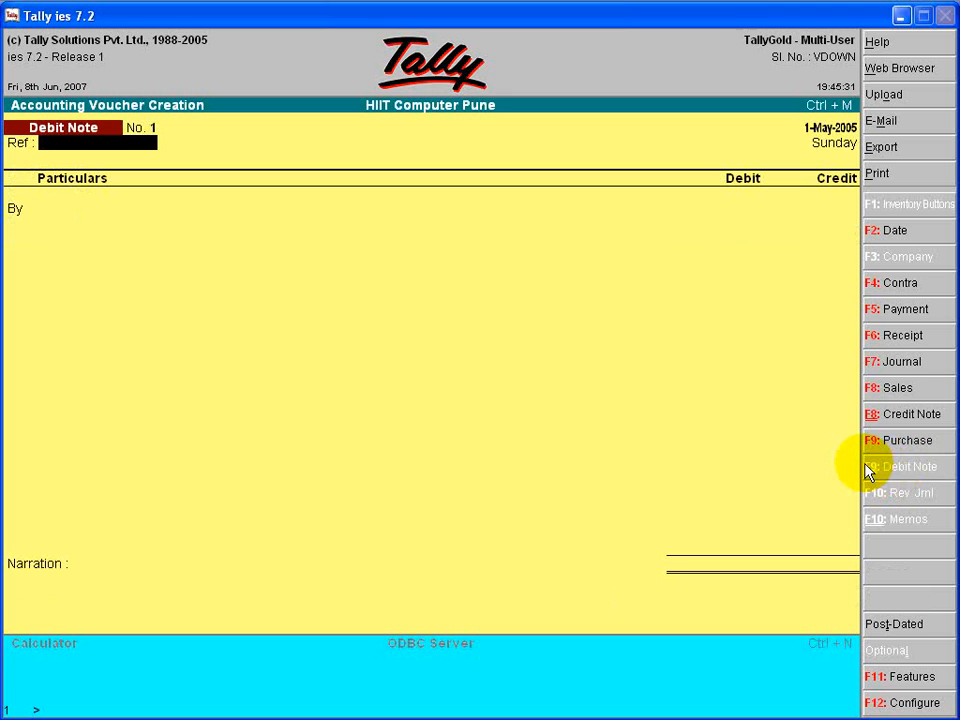
text(1)
key(Return)
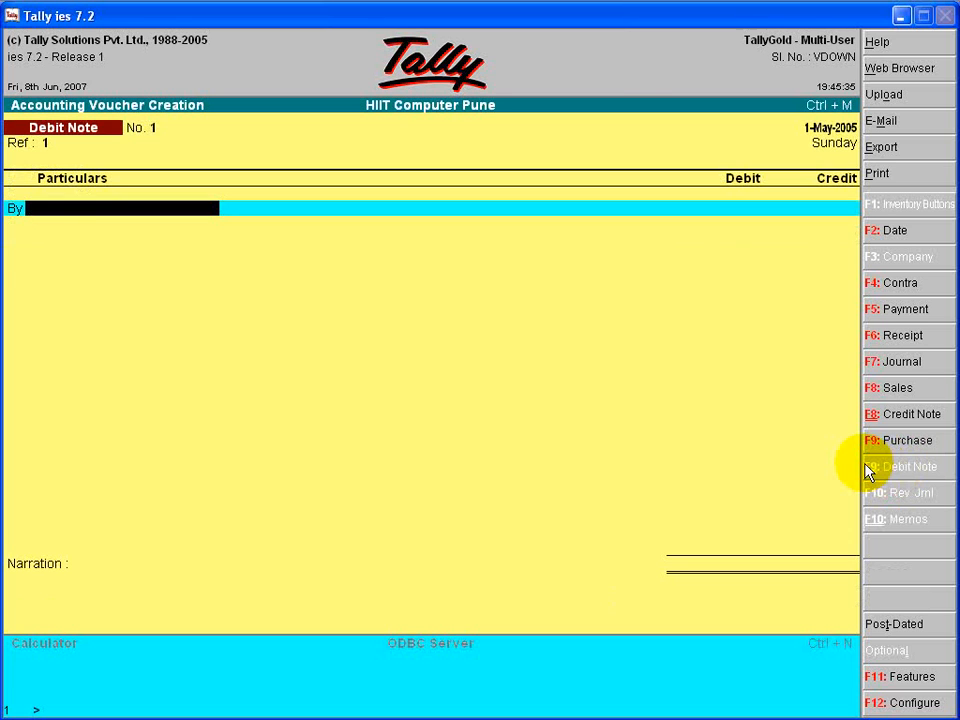
text(X)
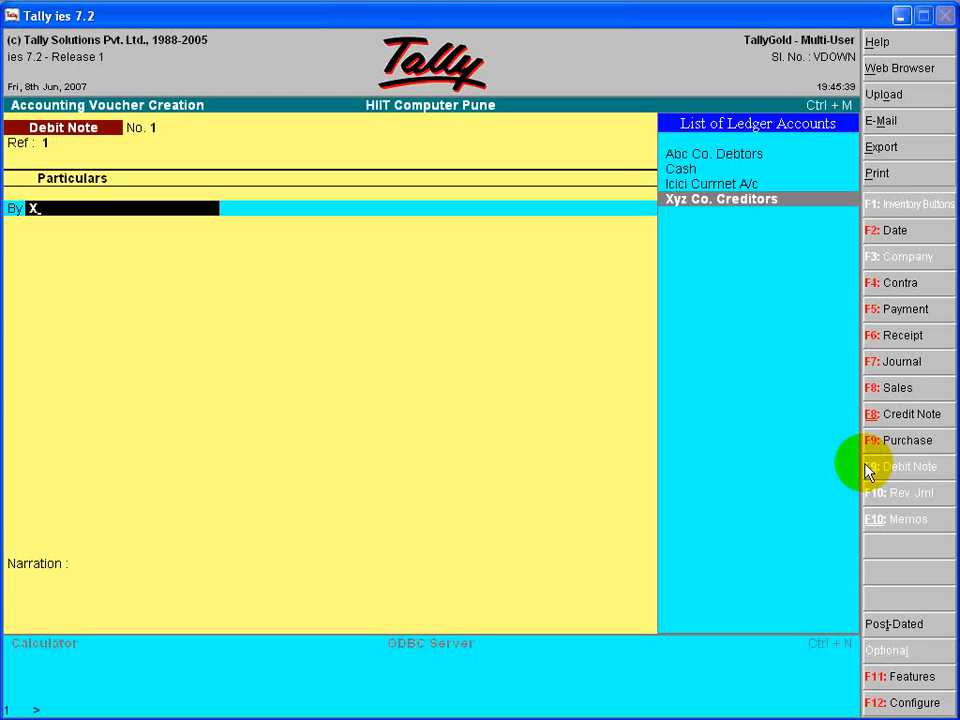
key(Return)
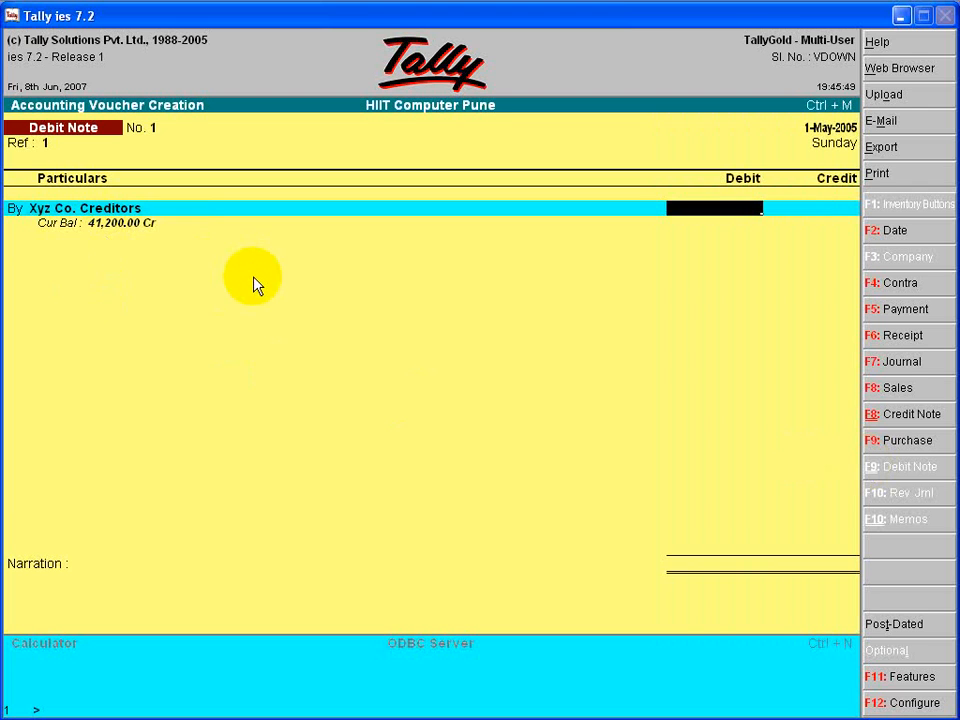
text(6000)
key(Return)
Allocate the 6,000.00 debit as Agst Ref to the pending bill Bill No 2343
key(Return)
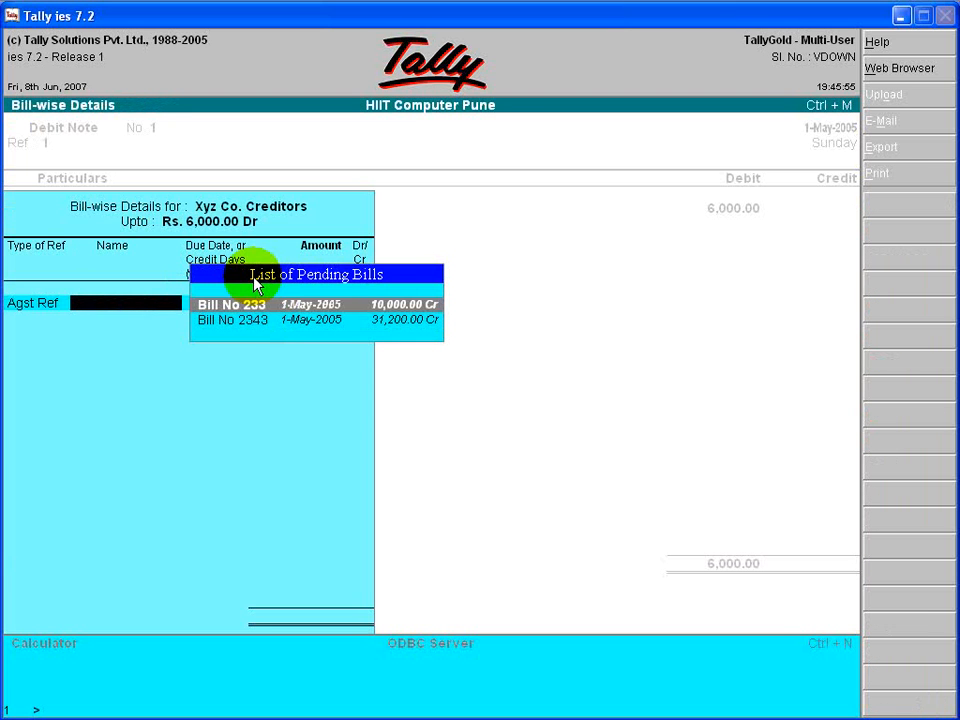
key(Down)
key(Up)
key(Down)
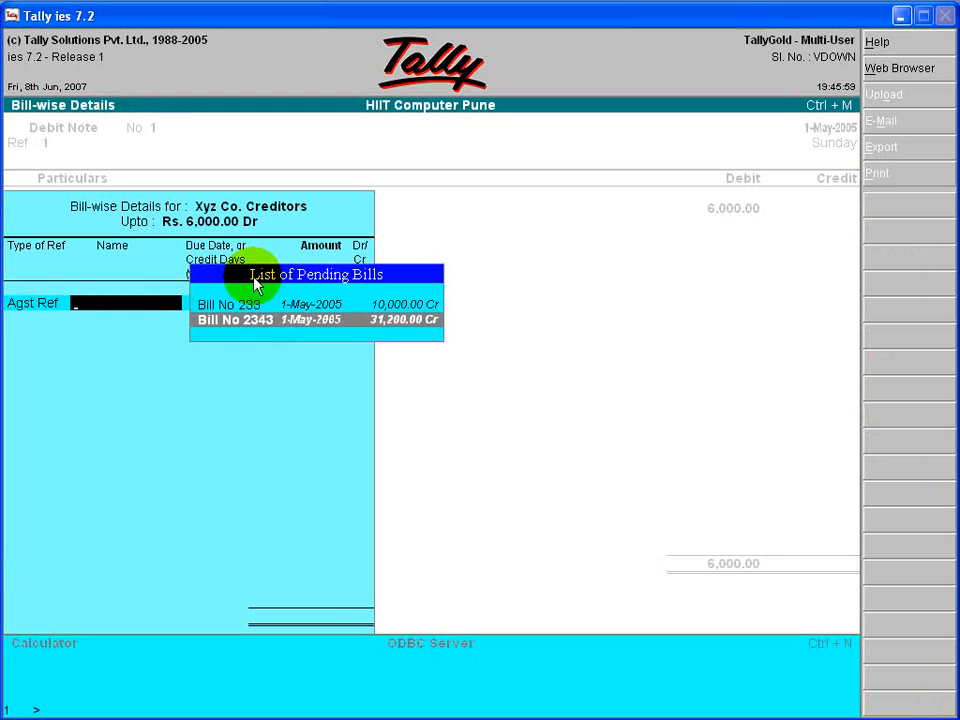
key(Return)
key(Return)
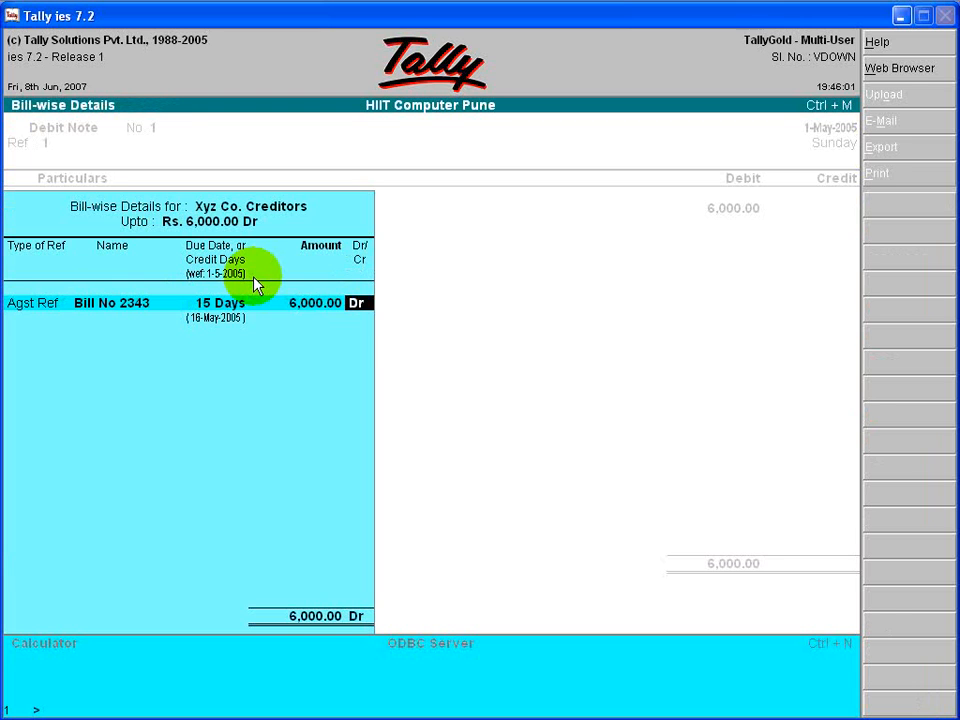
key(Return)
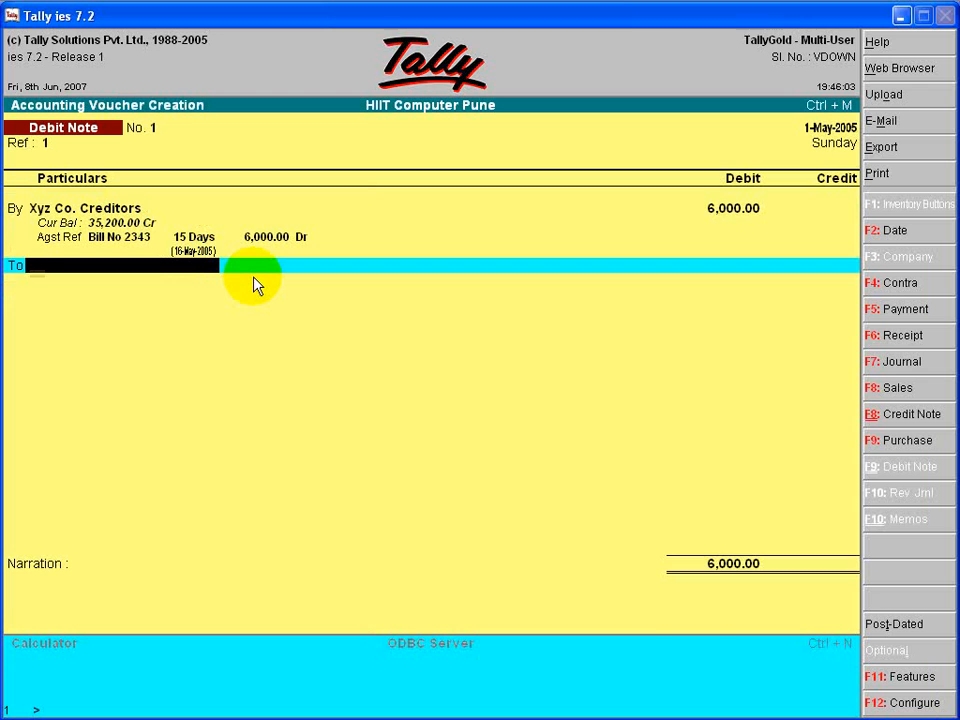
Credit the Tv Purchase ledger with 6,000.00 using the VAT/Tax class Purchases @ 4%
text(T)
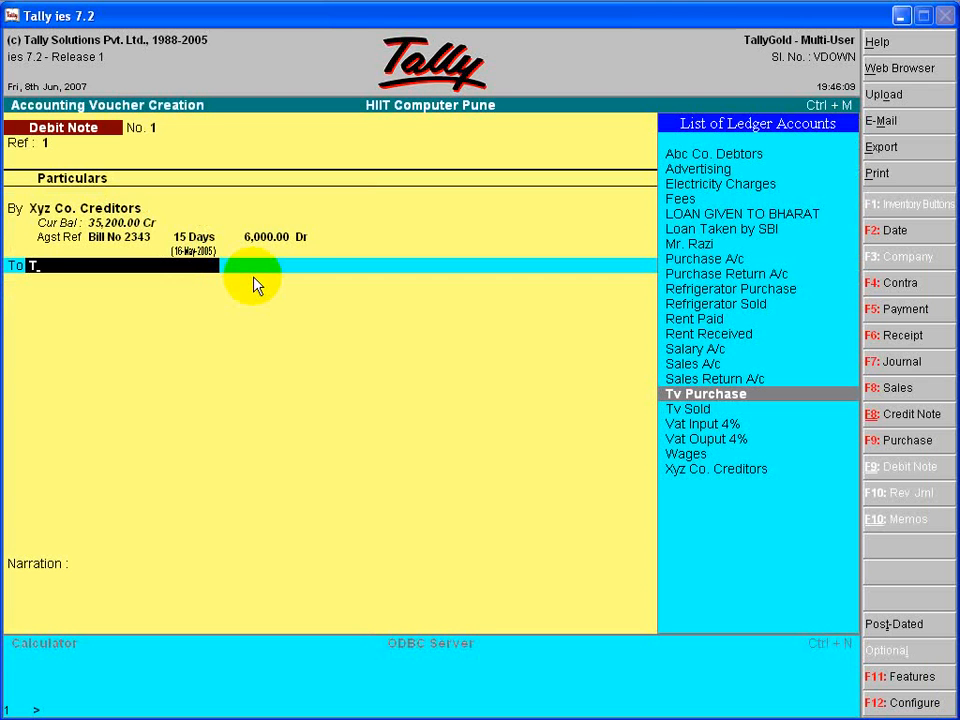
key(Return)
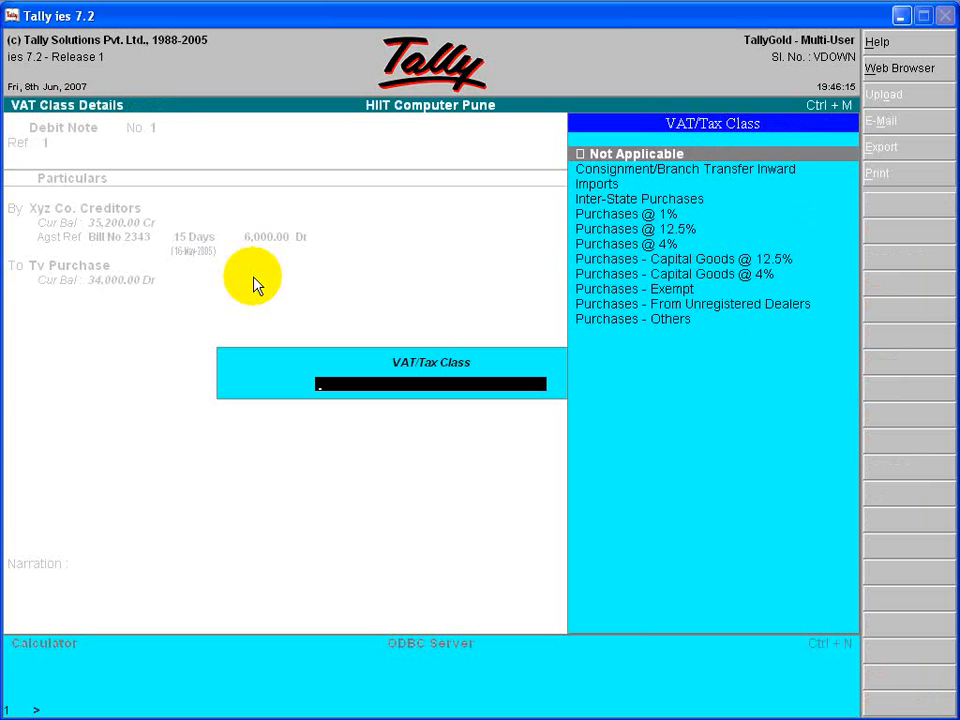
key(Down)
key(Down)
key(Down)
key(Down)
key(Down)
key(Down)
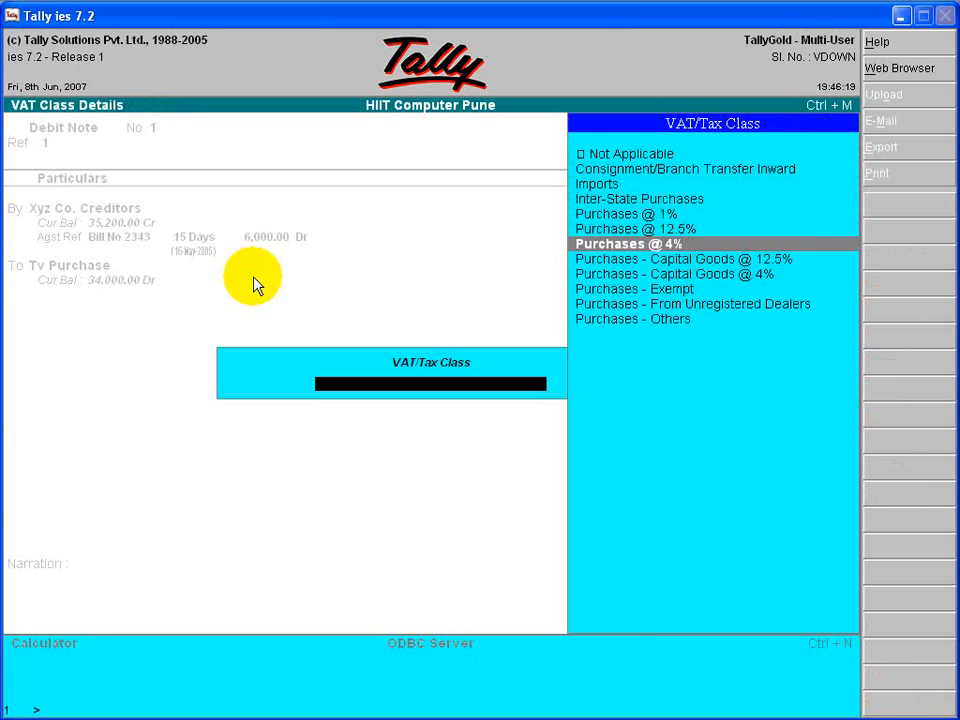
key(Return)
key(Return)
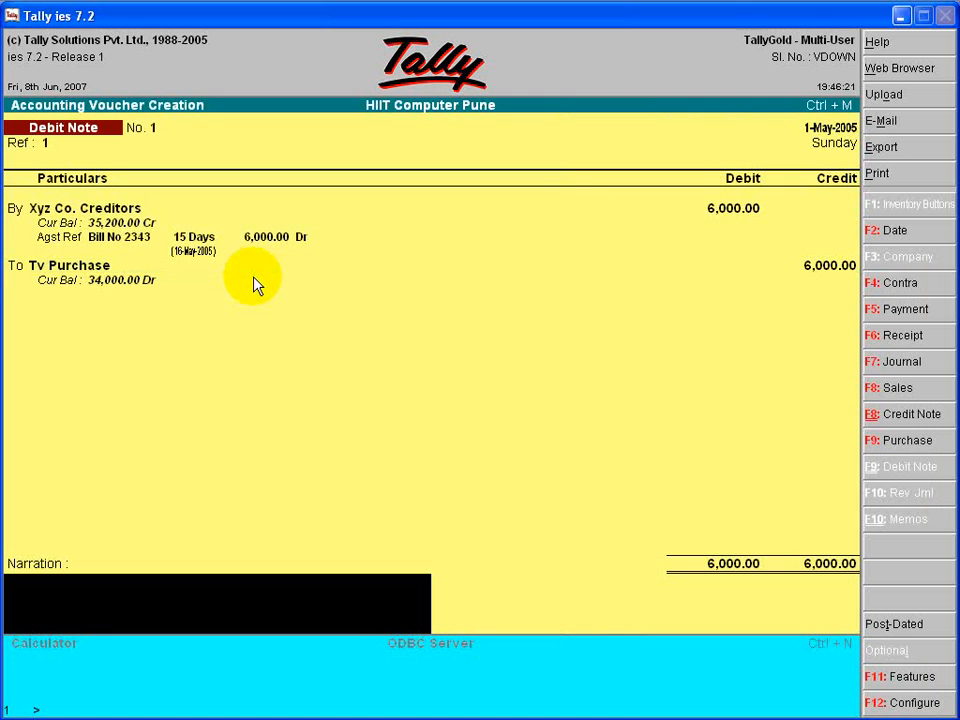
Enter the narration "being material returned back to co. due to some defect." and save the Debit Note
text(being material)
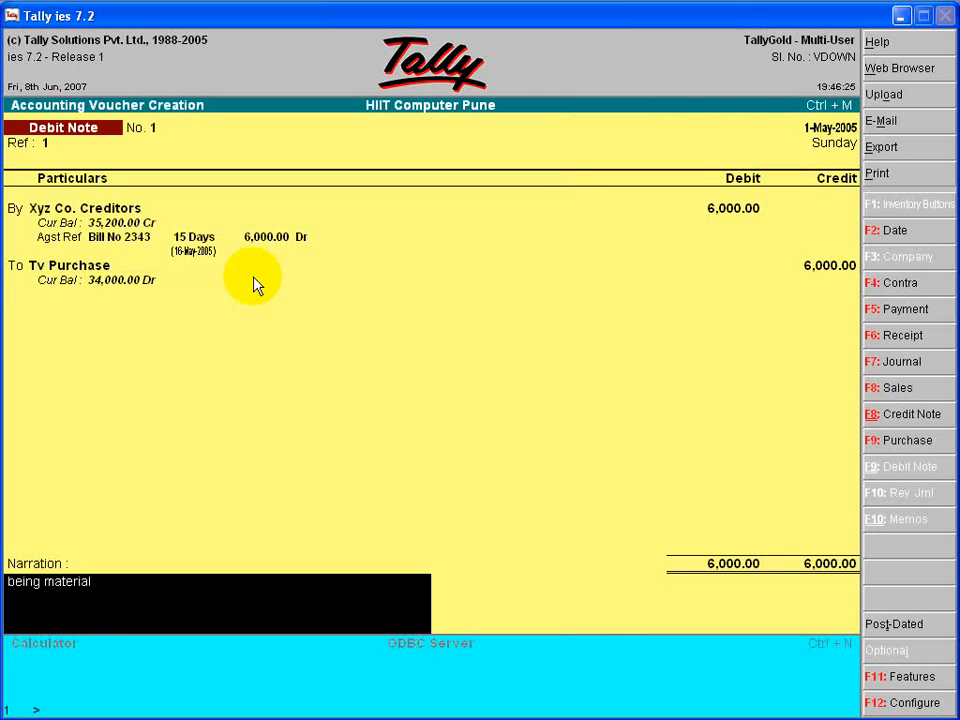
text( returned back to co)
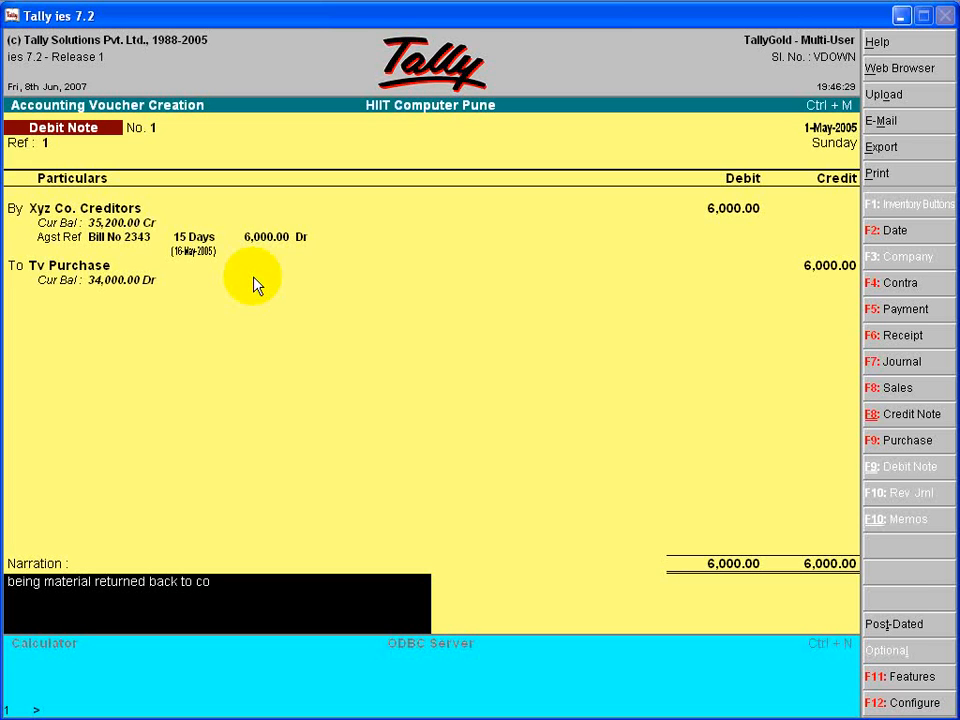
text(. due to some defect)
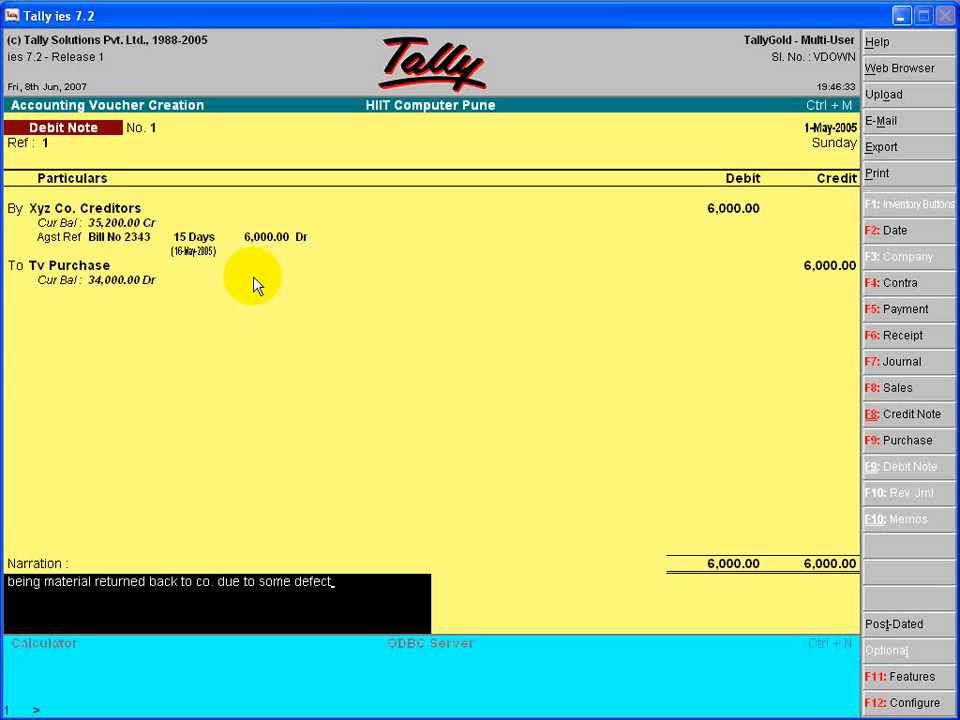
text(.)
key(Return)
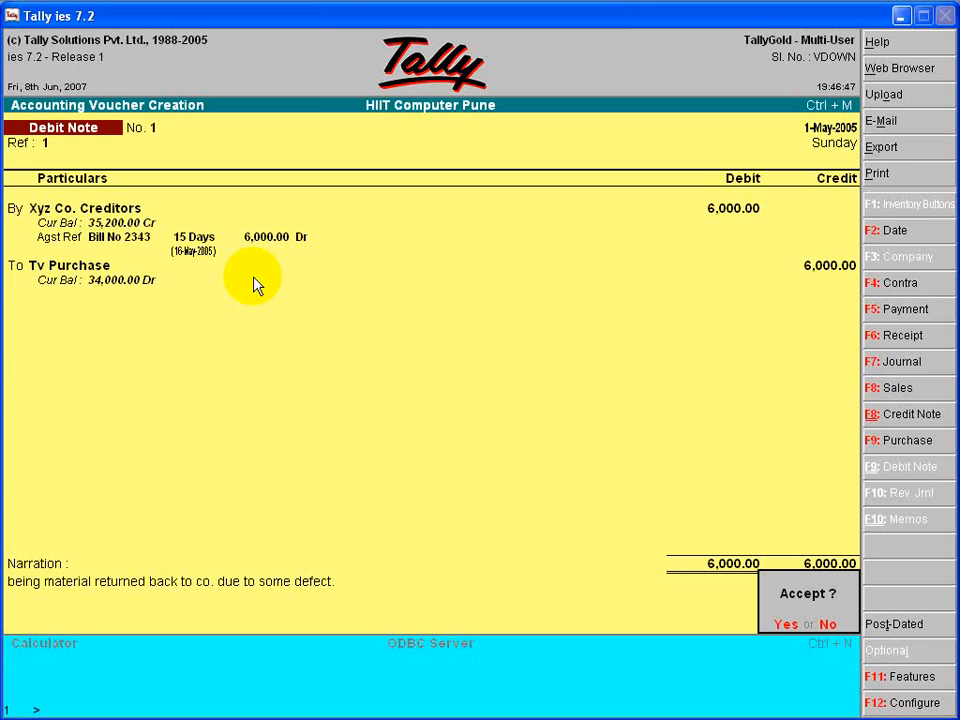
key(Return)
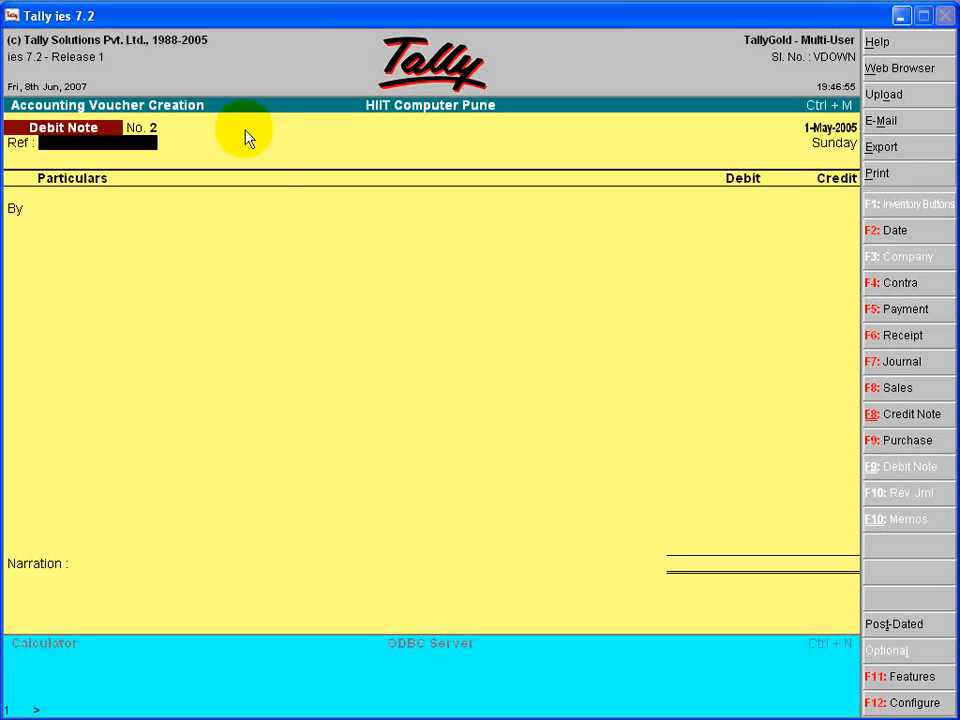
Start a Credit Note with reference 1 and credit Abc Co. Debtors with 7000
click(903, 413)
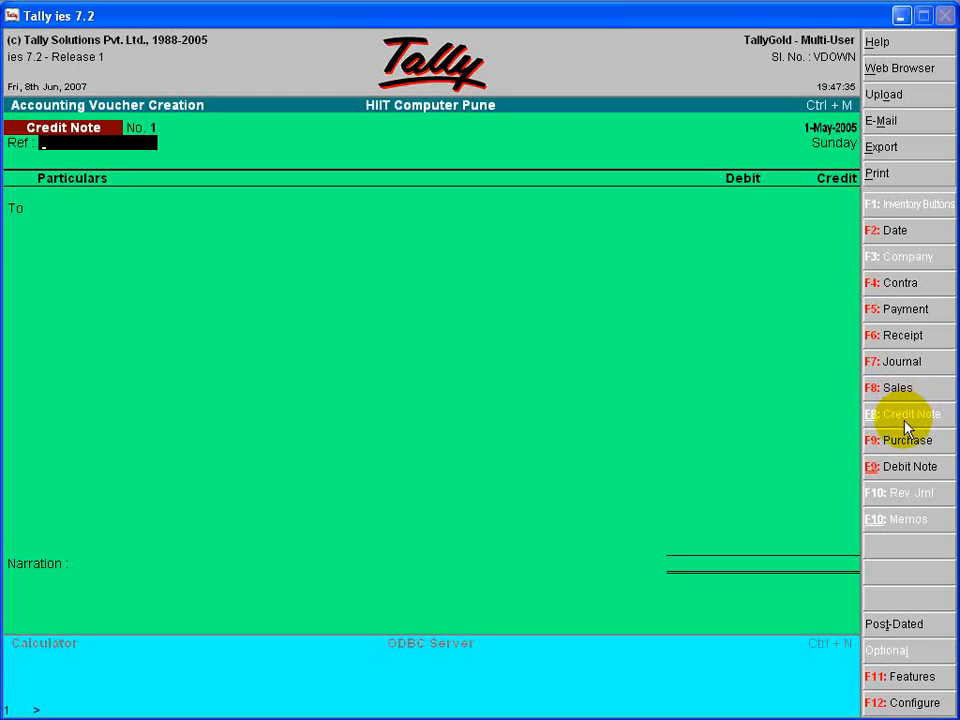
text(1)
key(Return)
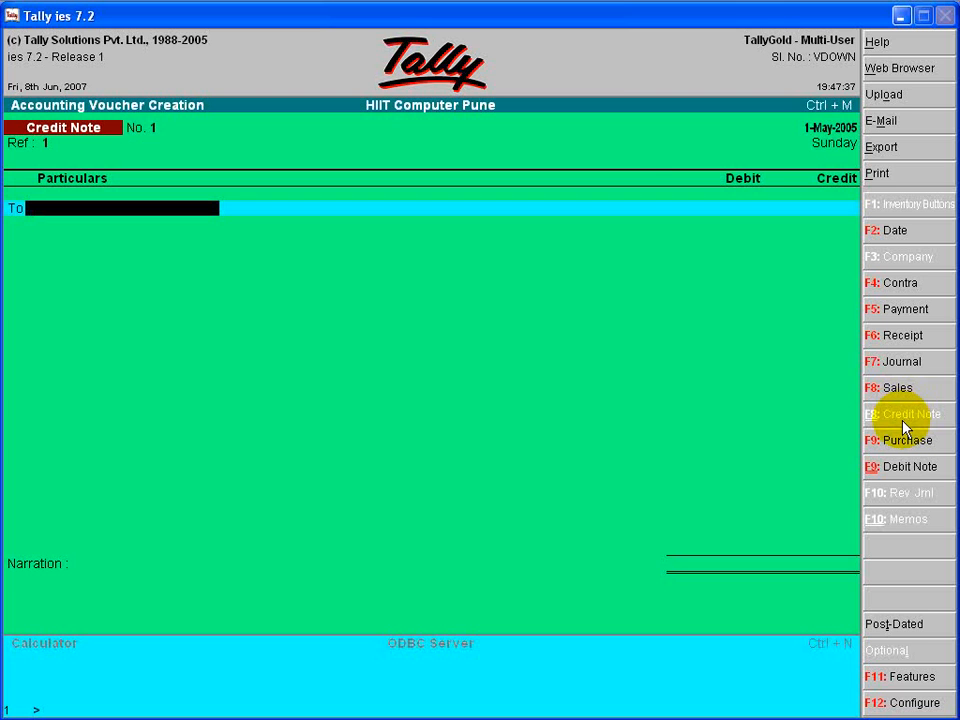
text(A)
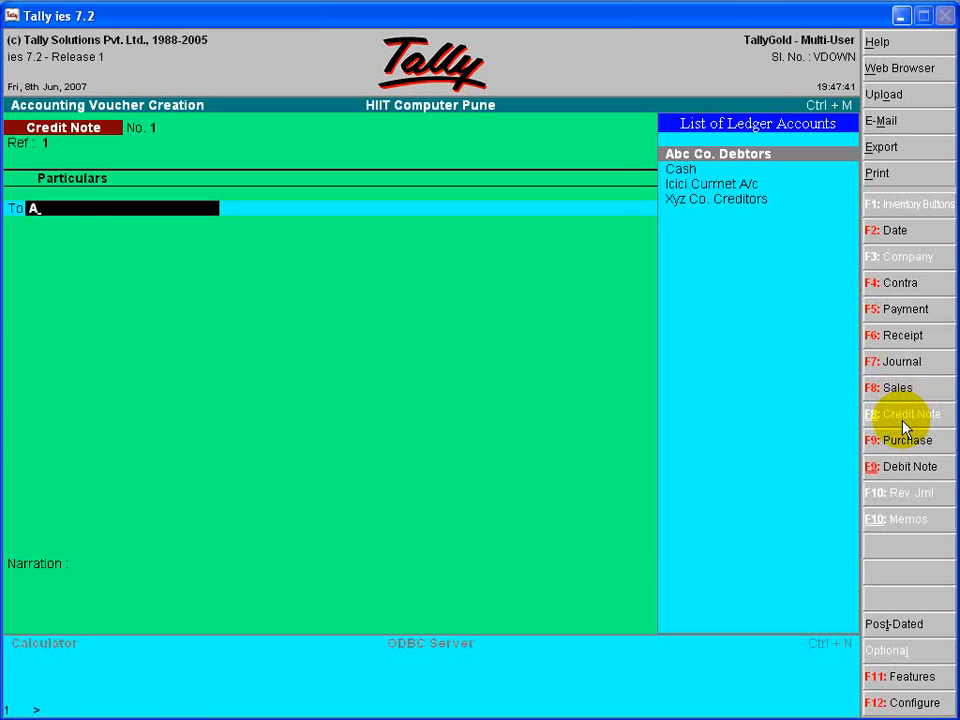
key(Return)
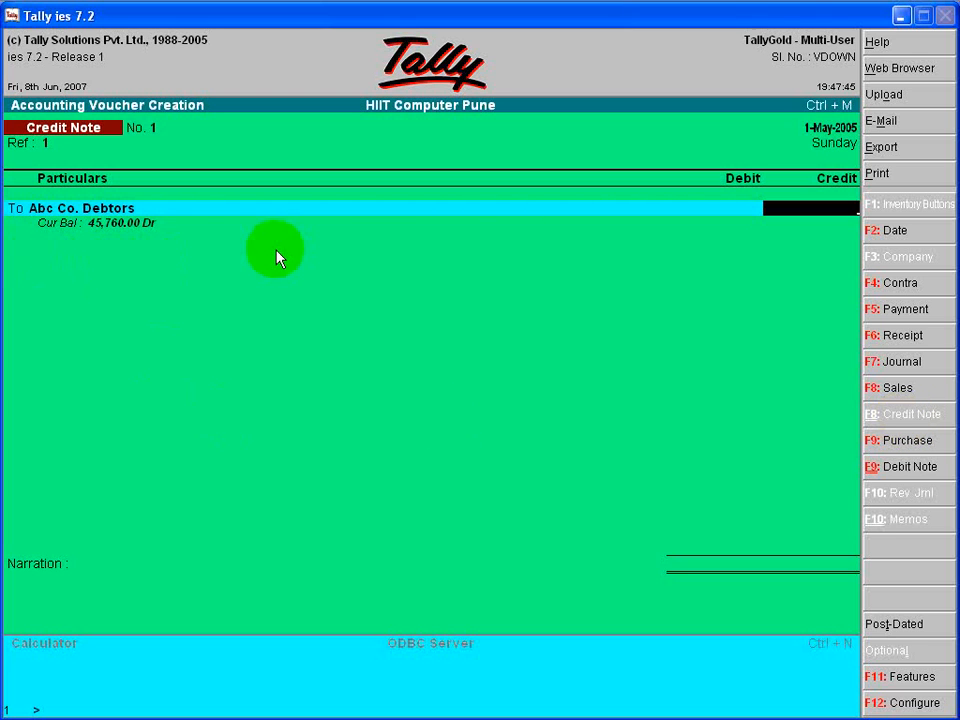
text(7000)
key(Return)
Allocate the 7,000.00 credit as Agst Ref to pending bill 2 of Abc Co. Debtors
key(Return)
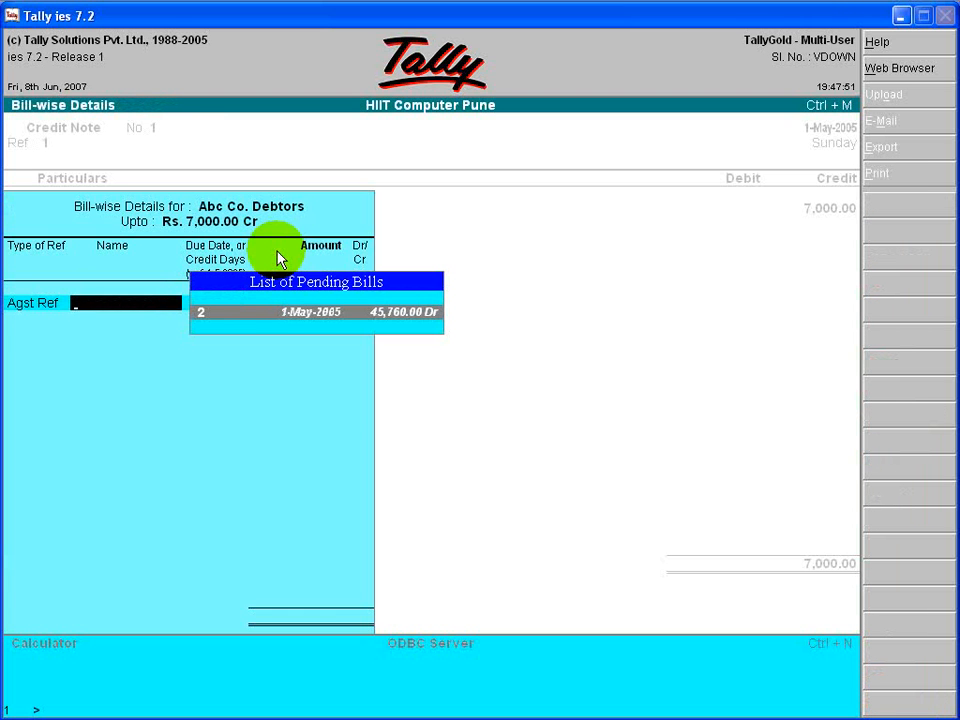
key(Return)
key(Return)
key(Return)
key(Return)
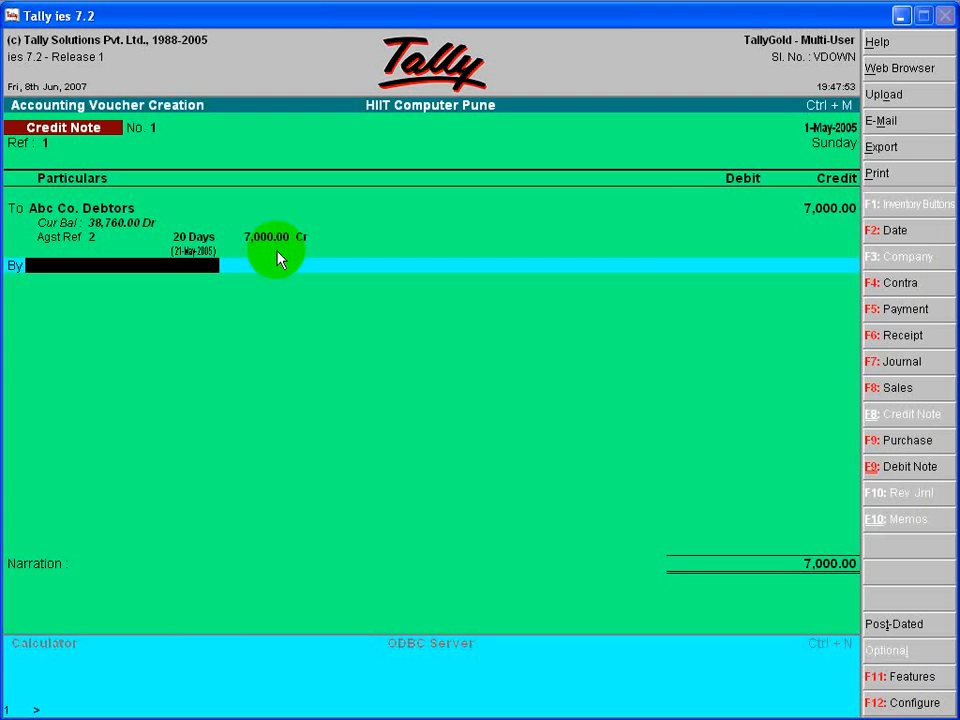
Debit the Tv Sold ledger with 7,000.00 using the VAT/Tax class Sales @ 4%
text(T)
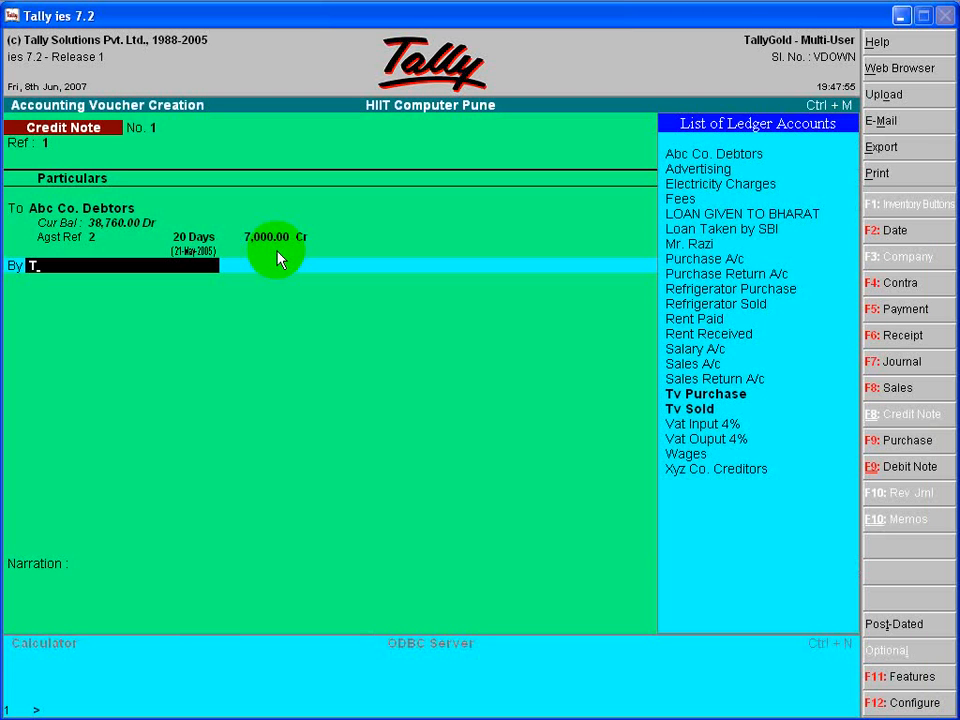
key(Down)
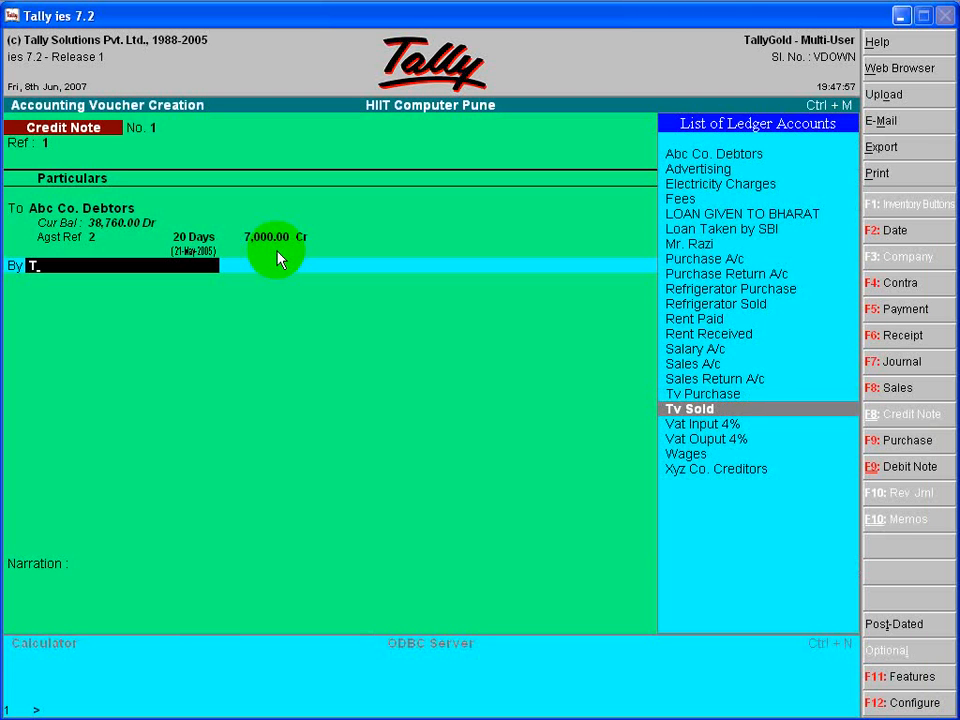
key(Return)
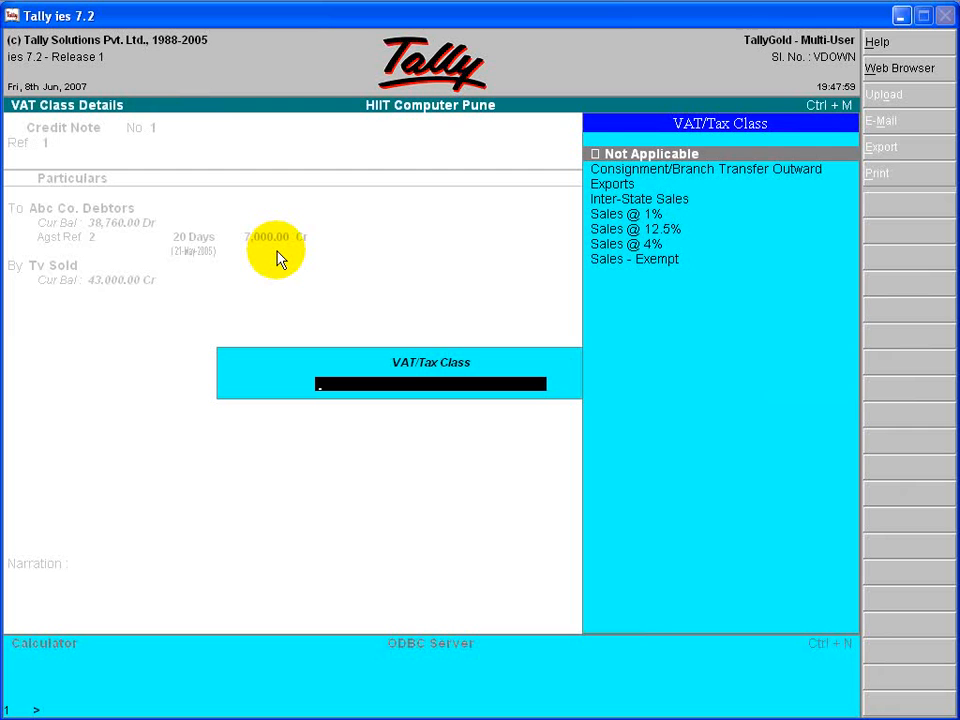
key(Down)
key(Down)
key(Down)
key(Down)
key(Down)
key(Down)
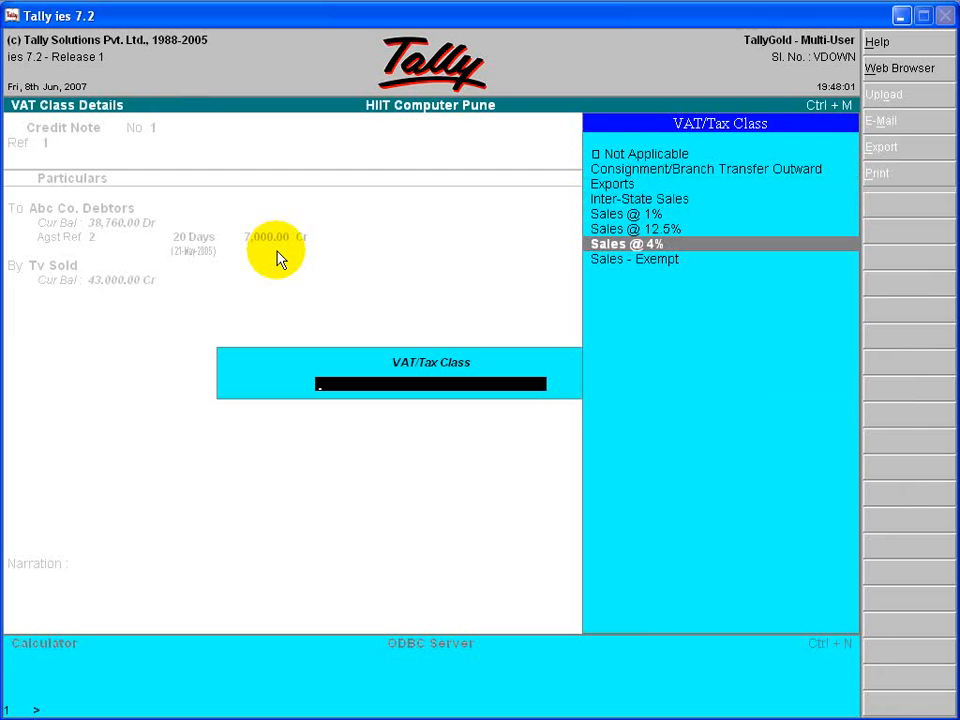
key(Return)
key(Return)
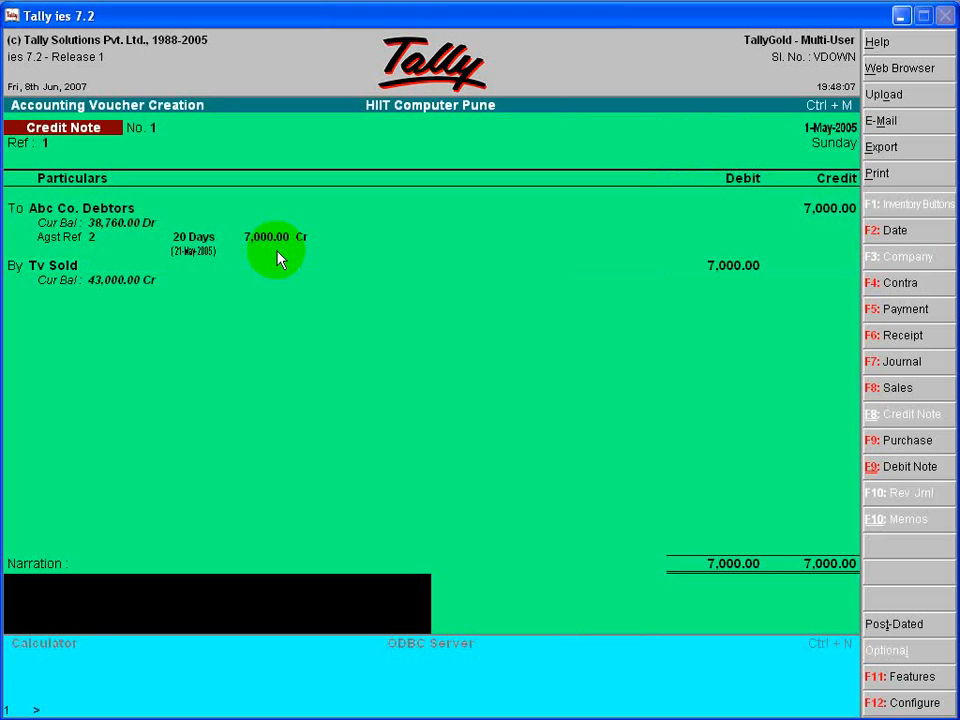
Enter the narration "being goods returned to us due to some defect", save the Credit Note and leave voucher entry
text(being)
text( goods to)
key(BackSpace)
key(BackSpace)
text(re)
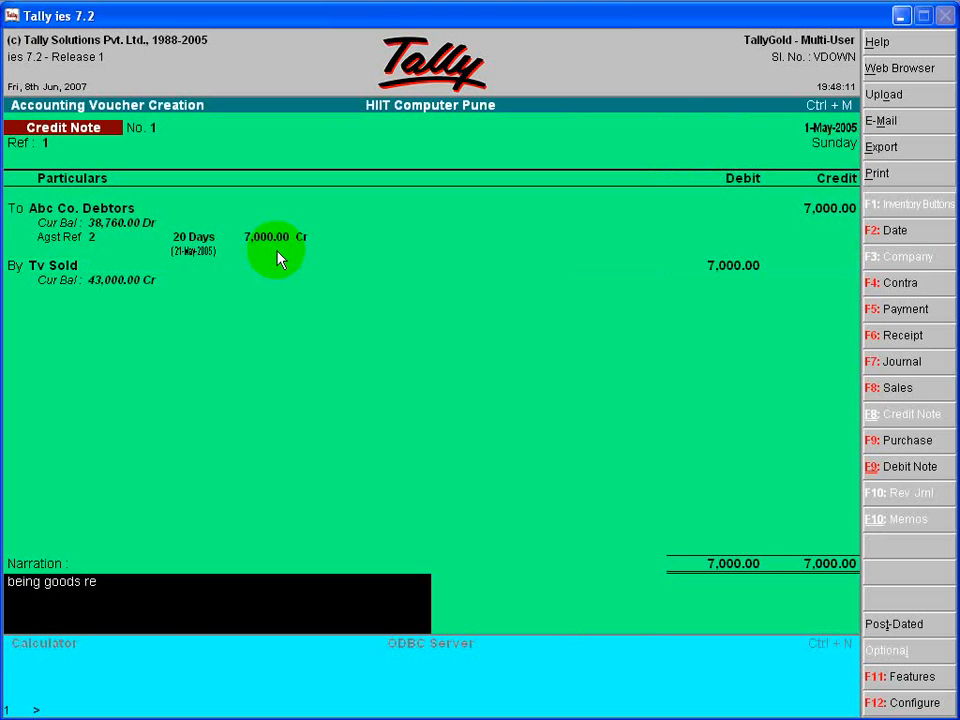
text(turned to us due to some defect)
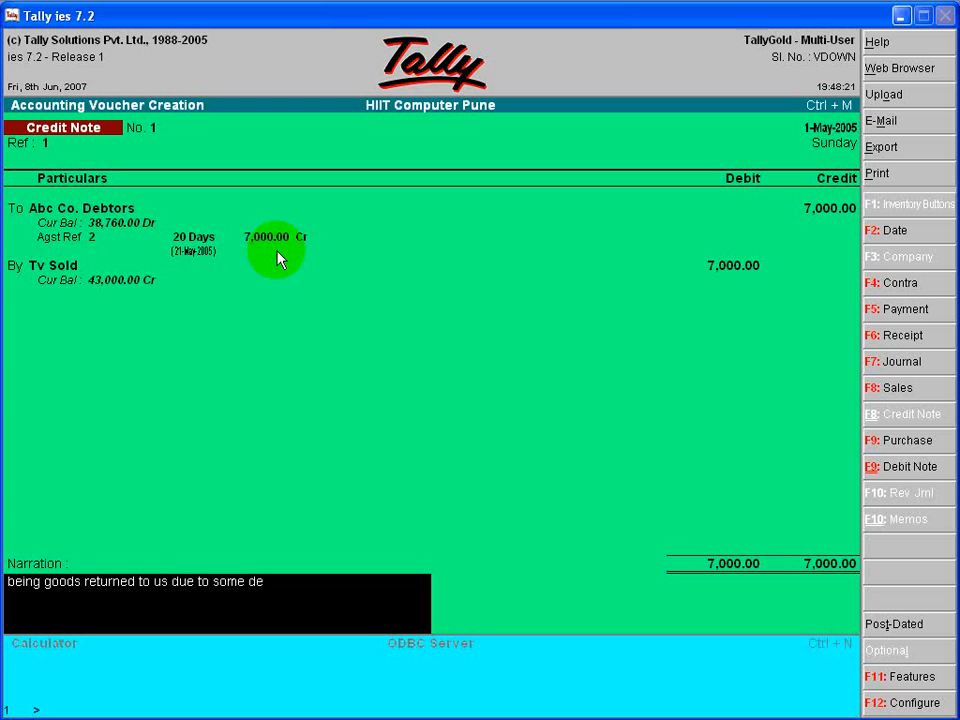
key(Return)
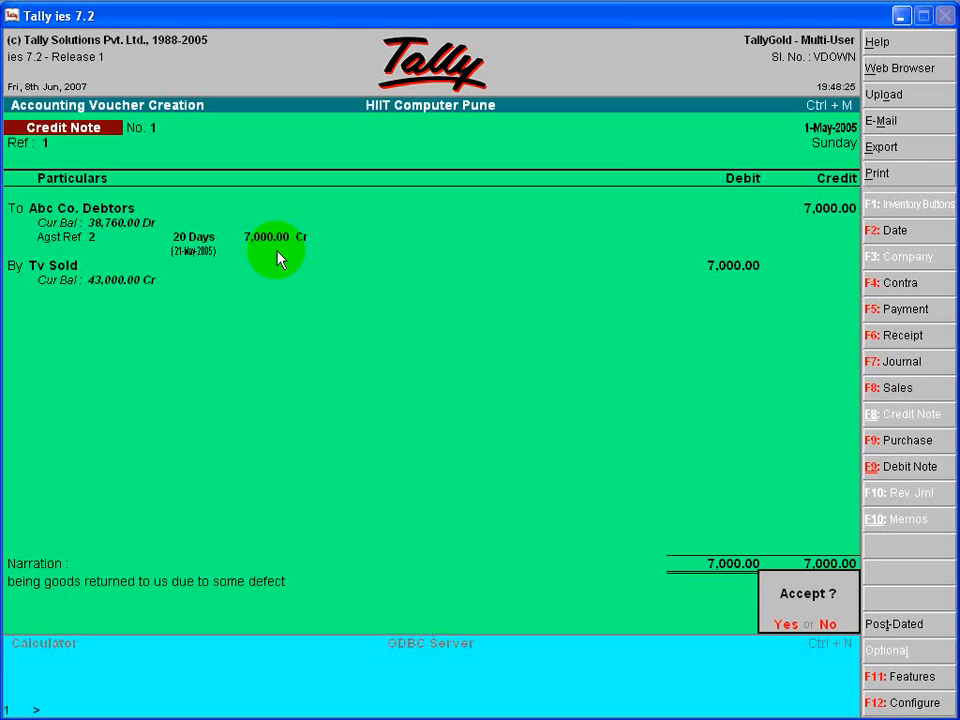
key(y)
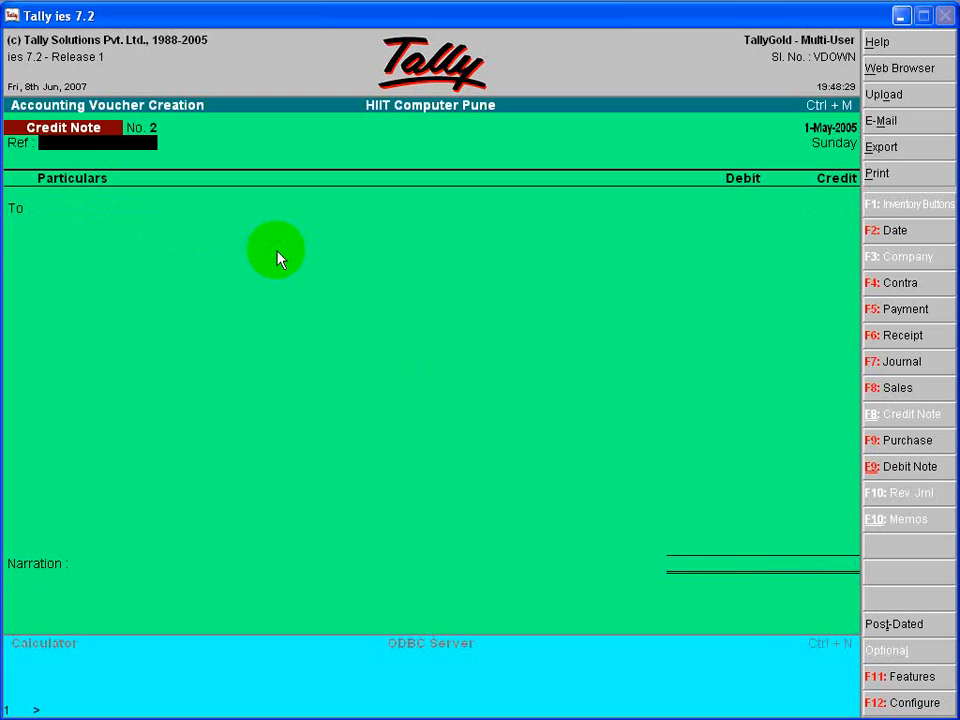
key(Escape)
key(y)
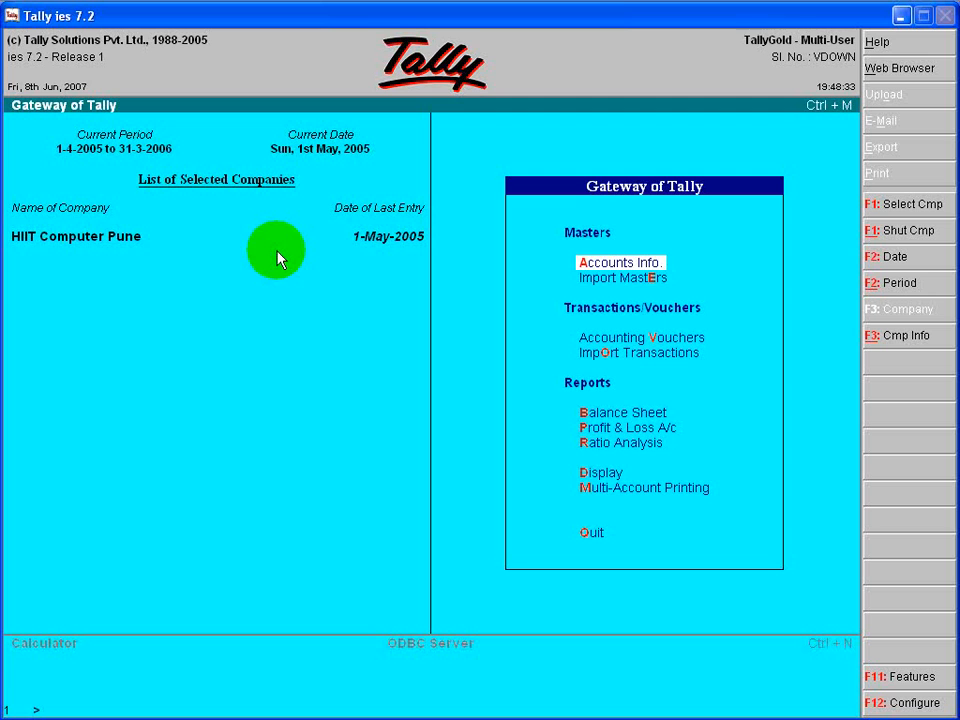
Open the Balance Sheet report from the Gateway of Tally
key(Down)
key(Down)
key(Down)
key(Down)
key(Down)
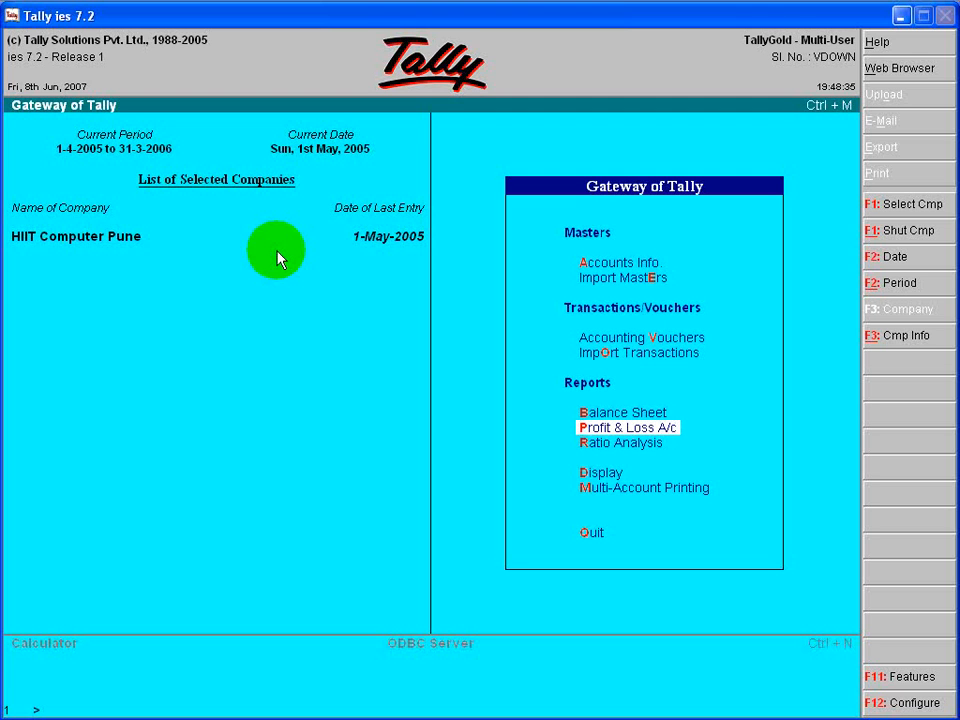
key(Up)
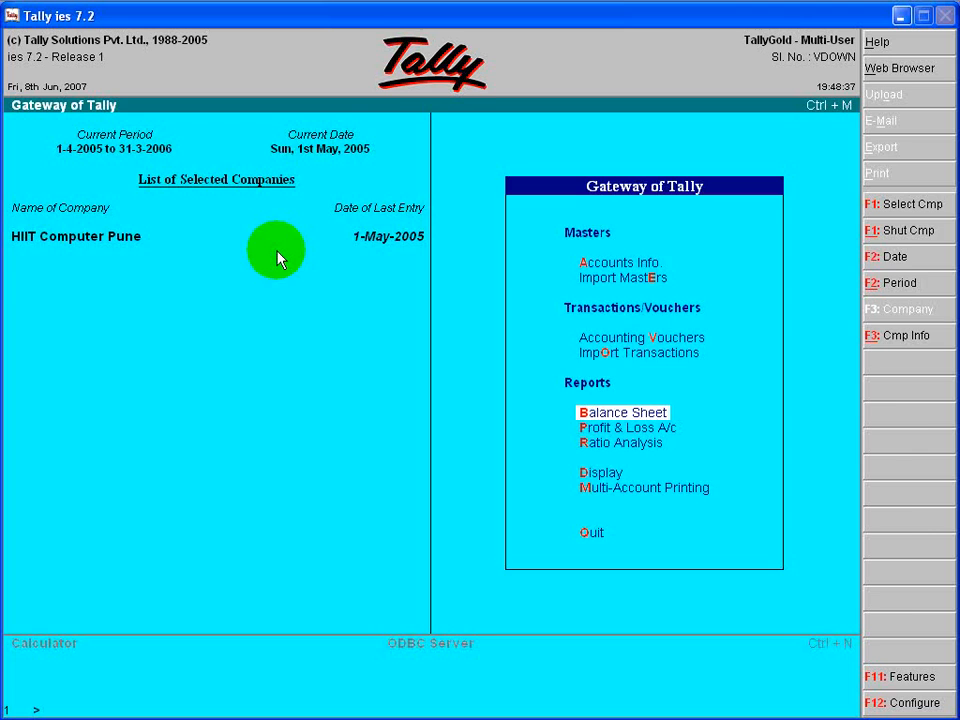
key(Return)
Drill down from Current Liabilities through Sundry Creditors to the May ledger vouchers of Xyz Co. Creditors
key(Down)
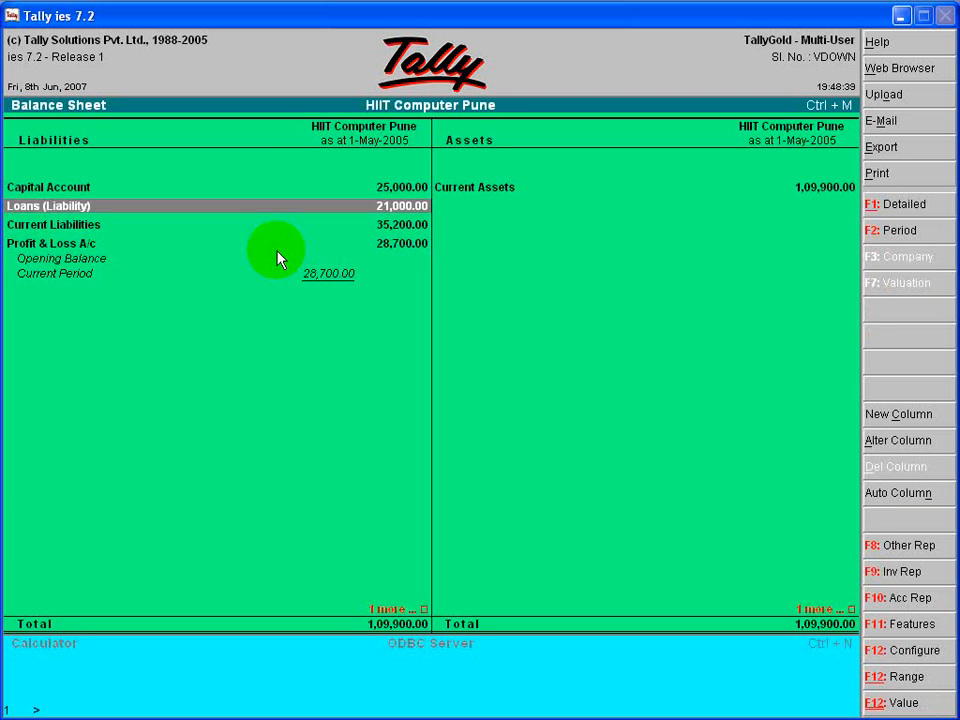
key(Down)
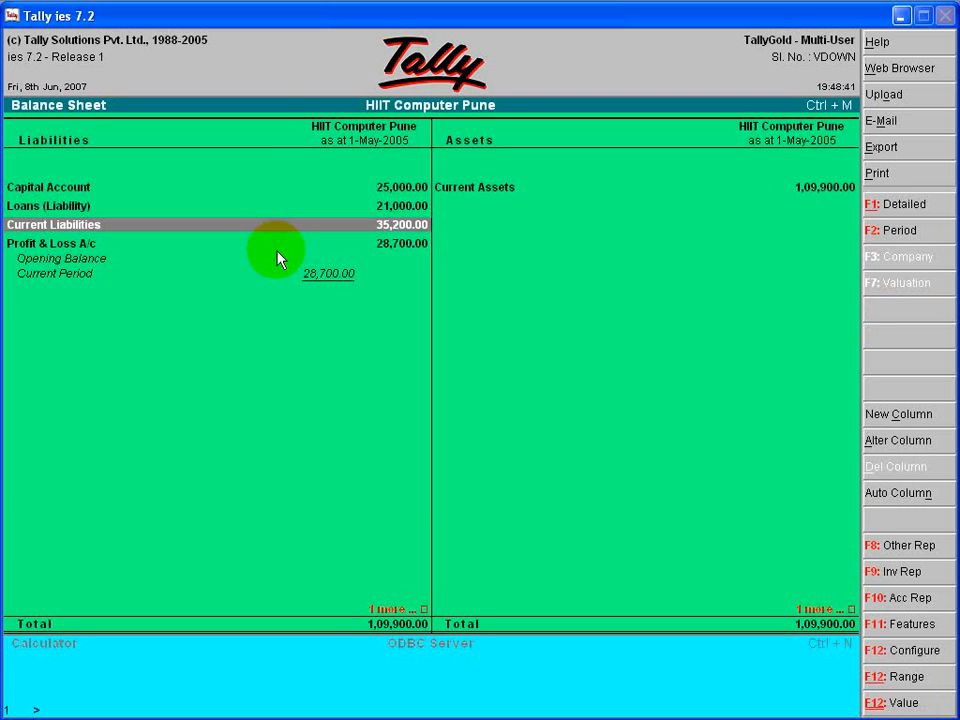
key(Return)
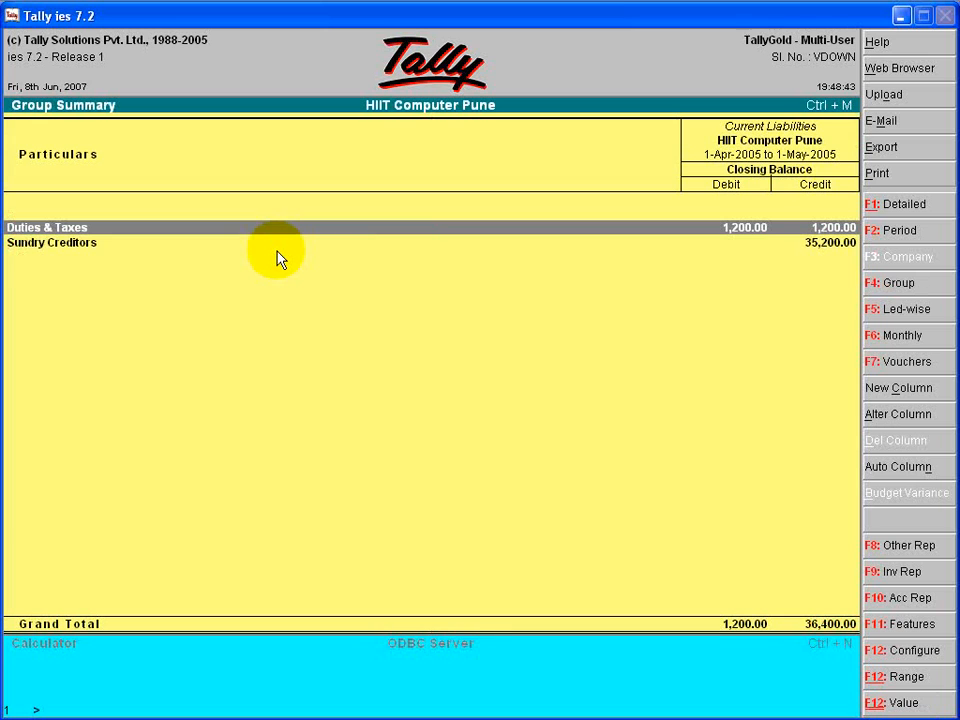
key(Down)
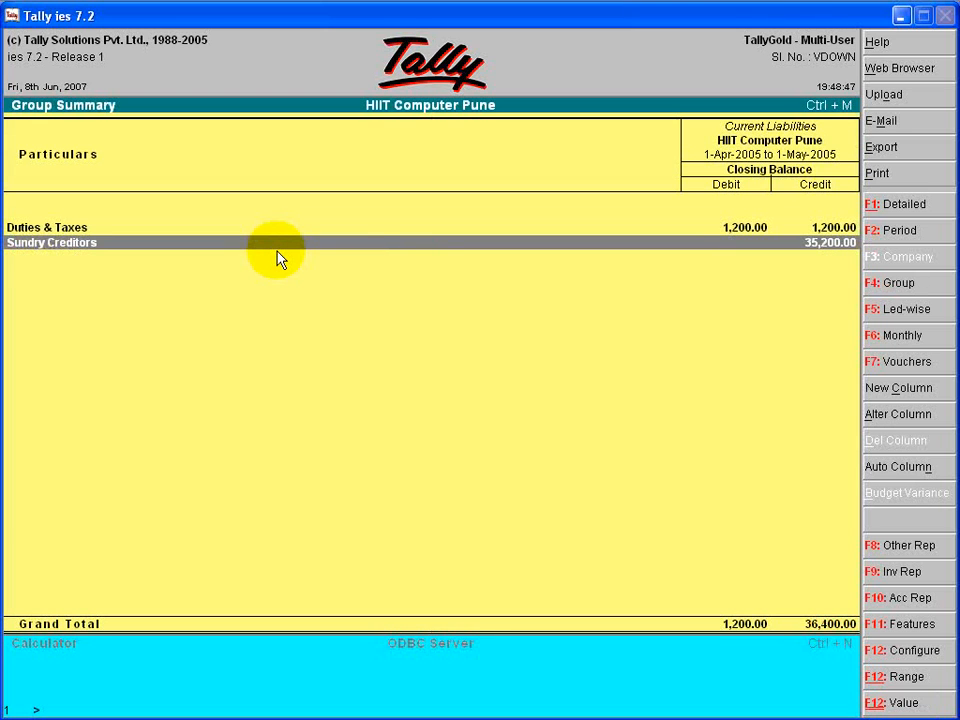
key(Return)
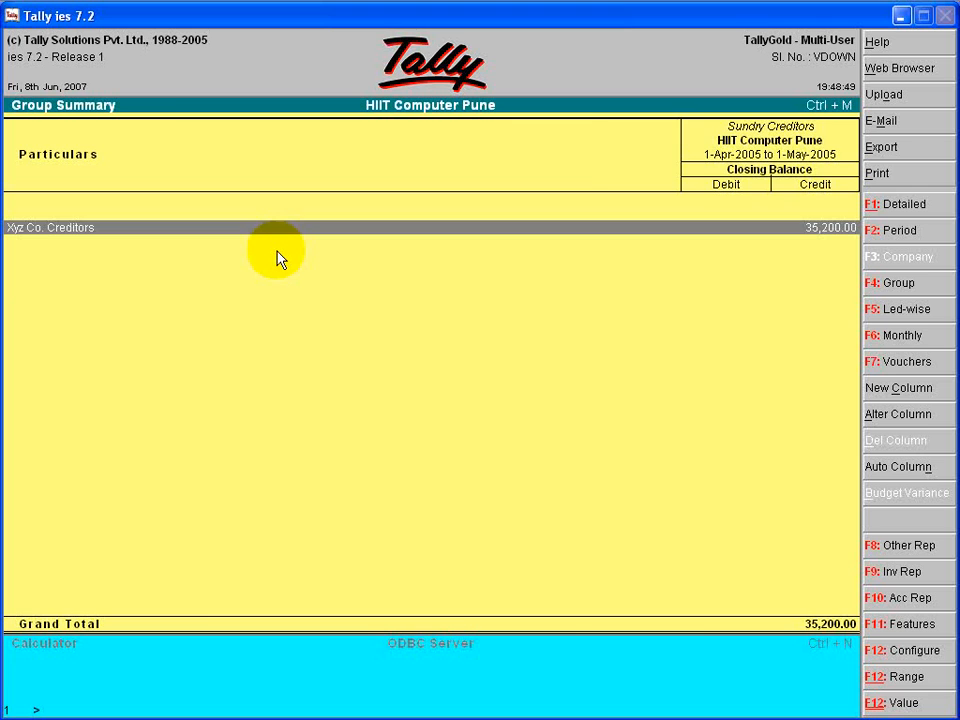
key(Return)
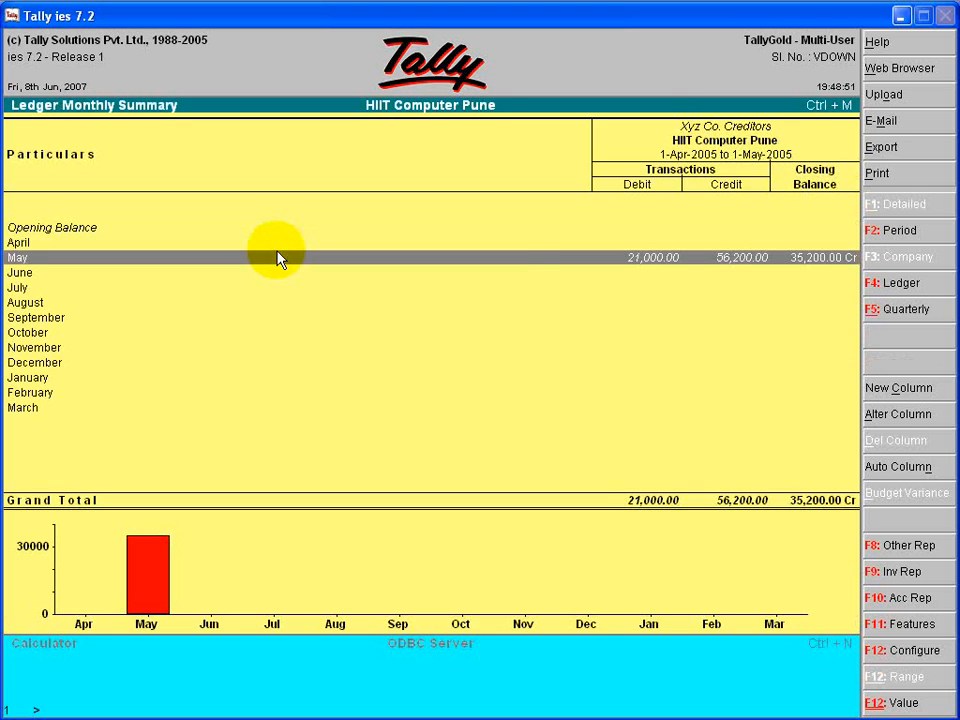
key(Return)
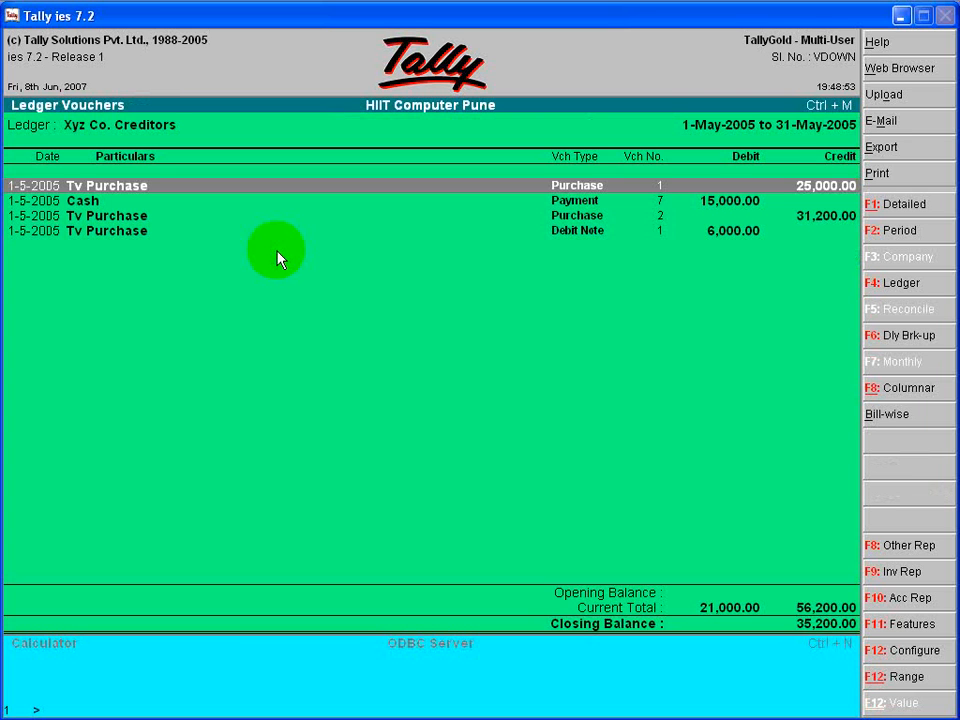
Examine the second Tv Purchase voucher and the Debit Note in the Xyz Co. Creditors ledger, and return to the Balance Sheet
key(Down)
key(Down)
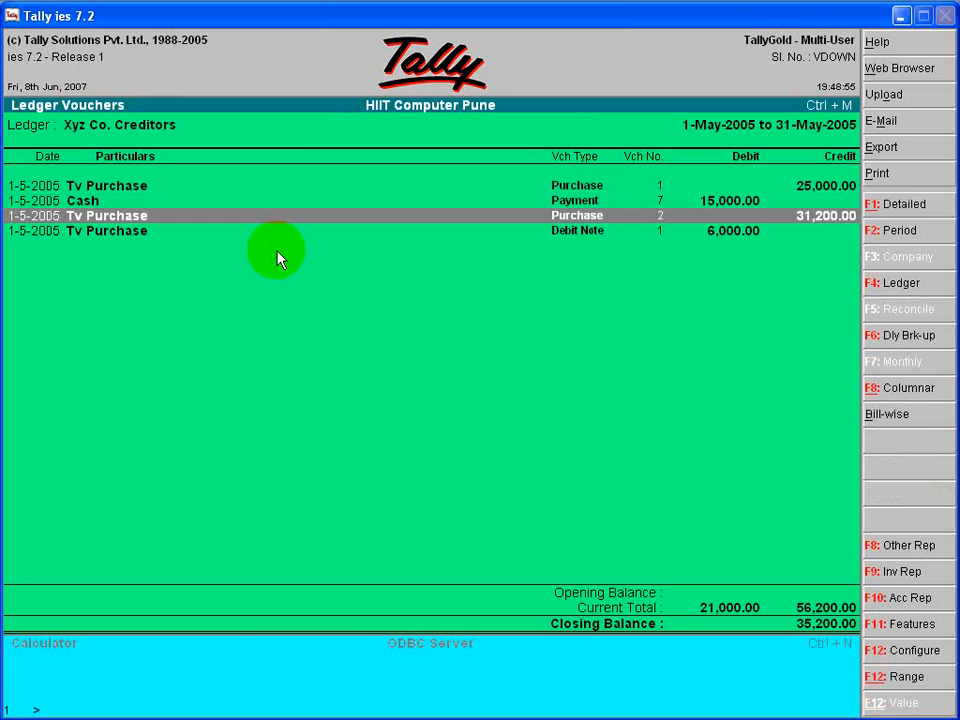
key(Down)
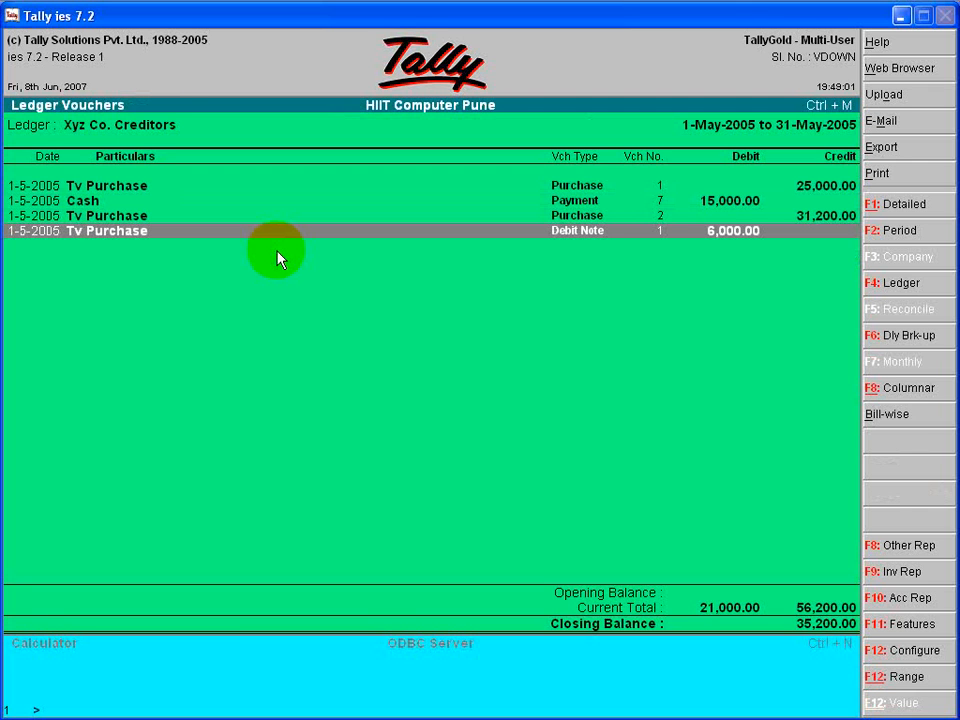
key(Escape)
key(Escape)
key(Escape)
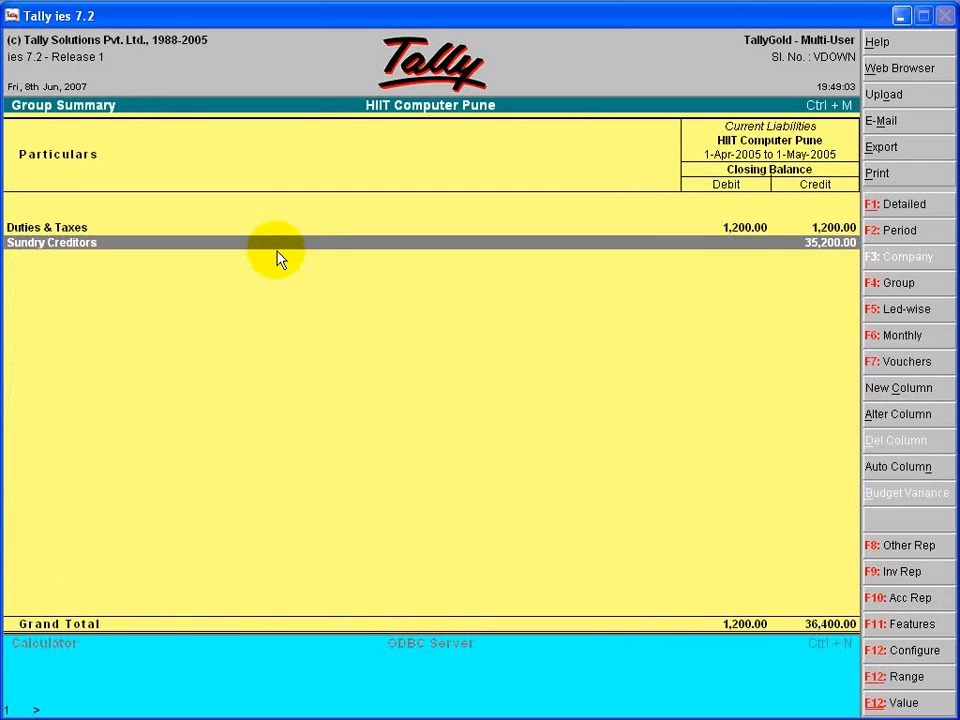
key(Escape)
Drill down from Current Assets through Sundry Debtors to the May ledger vouchers of Abc Co. Debtors
key(Right)
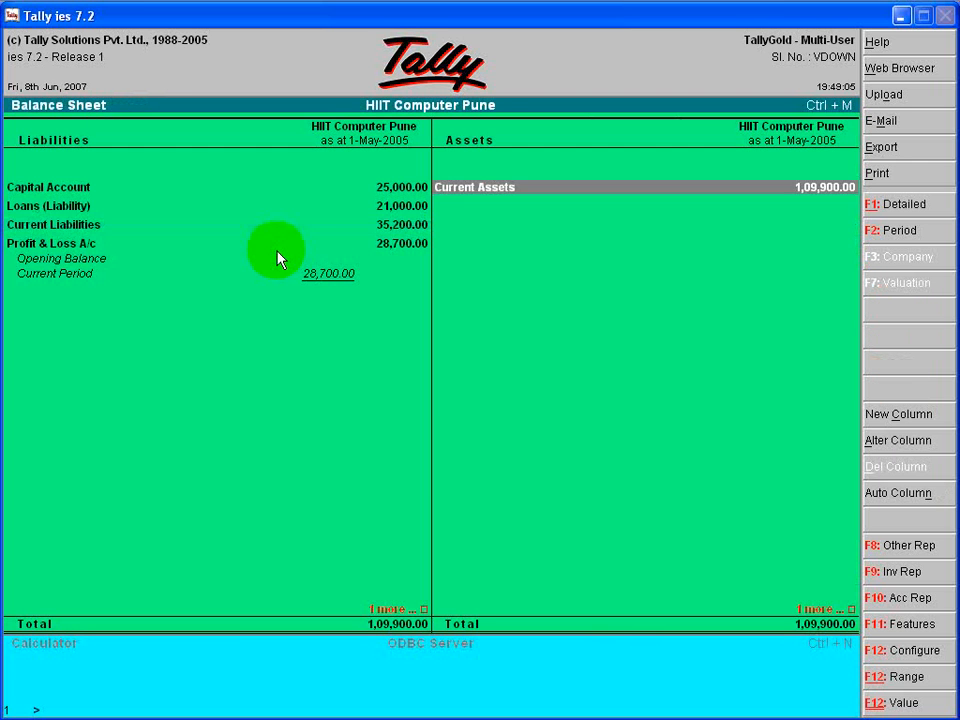
key(Return)
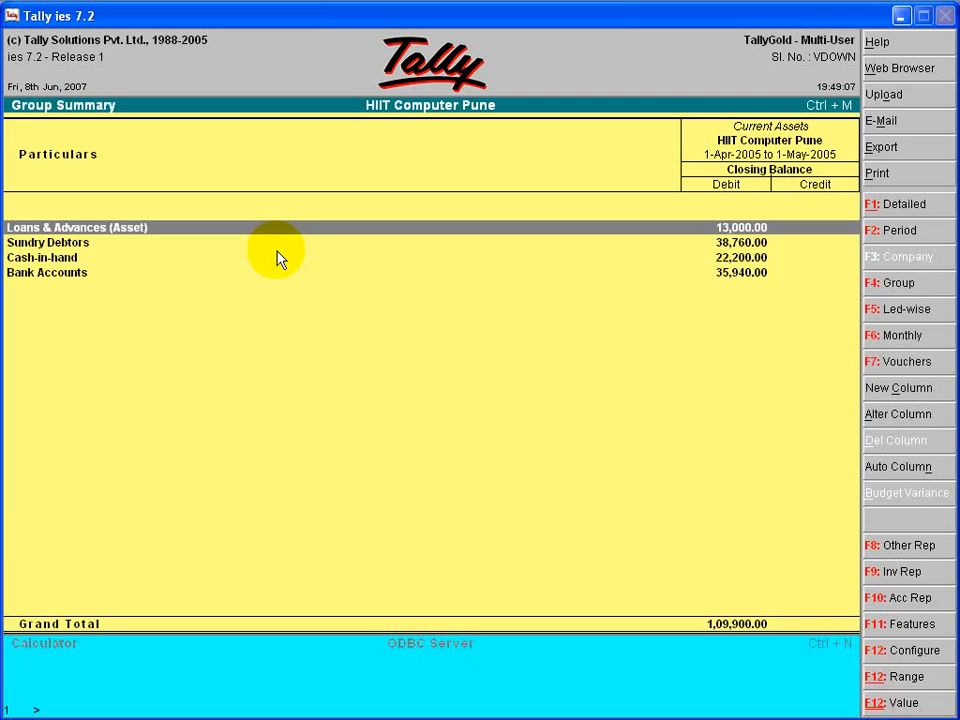
key(Down)
key(Return)
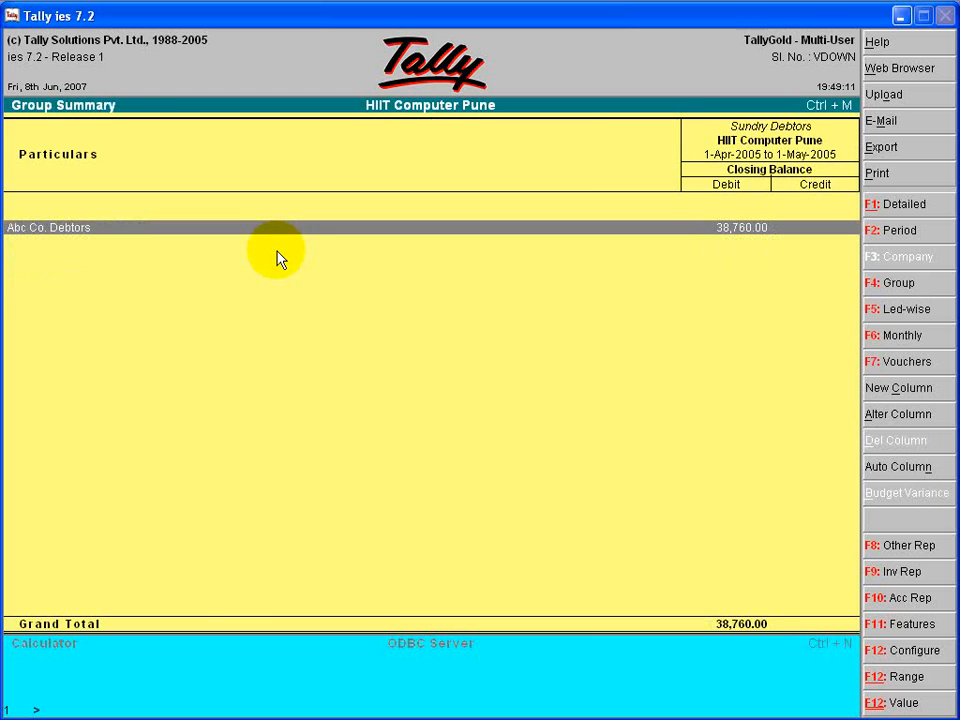
key(Return)
key(Return)
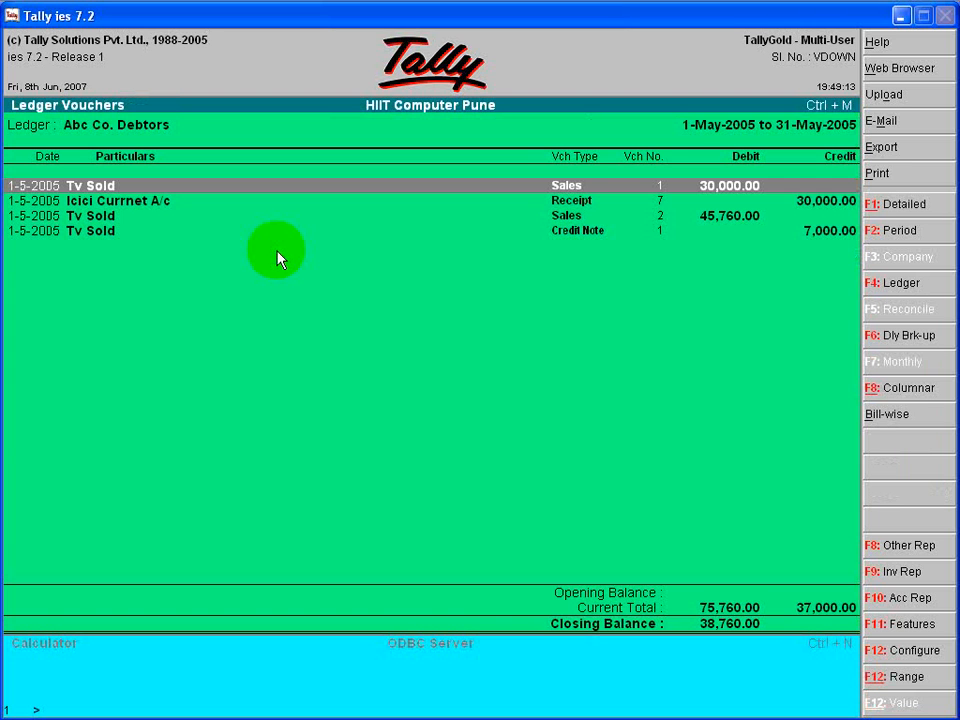
Examine the second sales voucher and the Credit Note in the Abc Co. Debtors ledger, and return to the Gateway of Tally
key(Down)
key(Down)
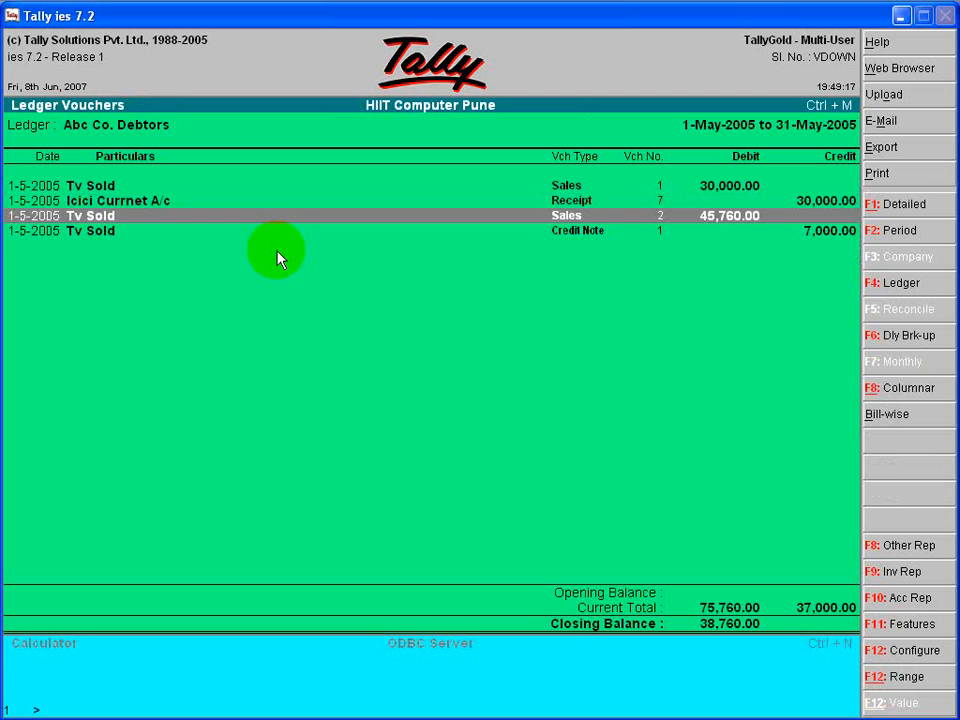
key(Down)
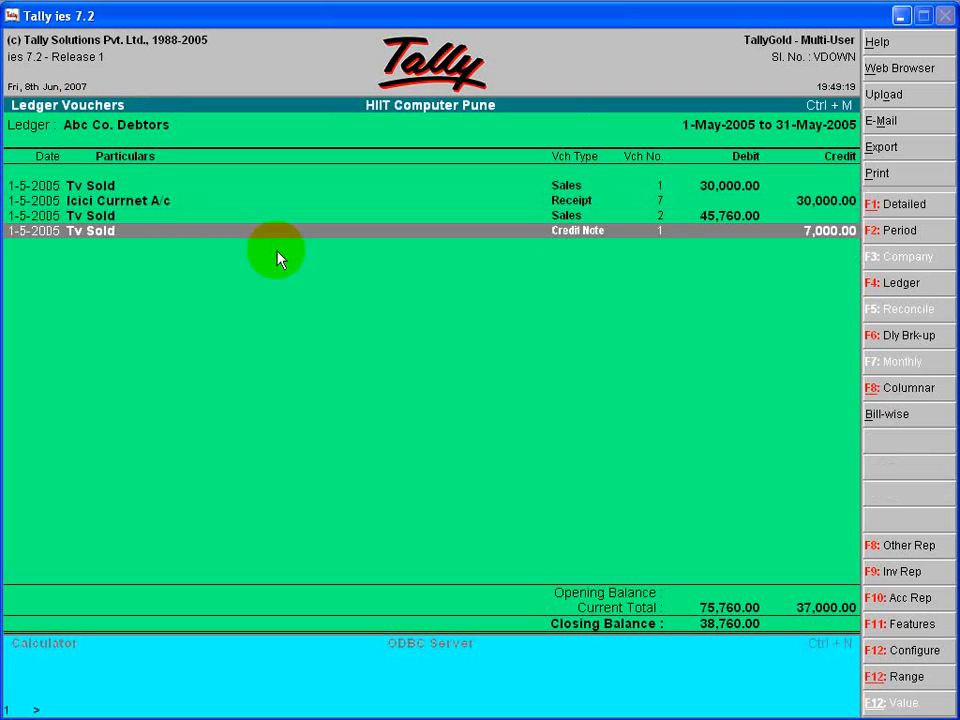
key(Escape)
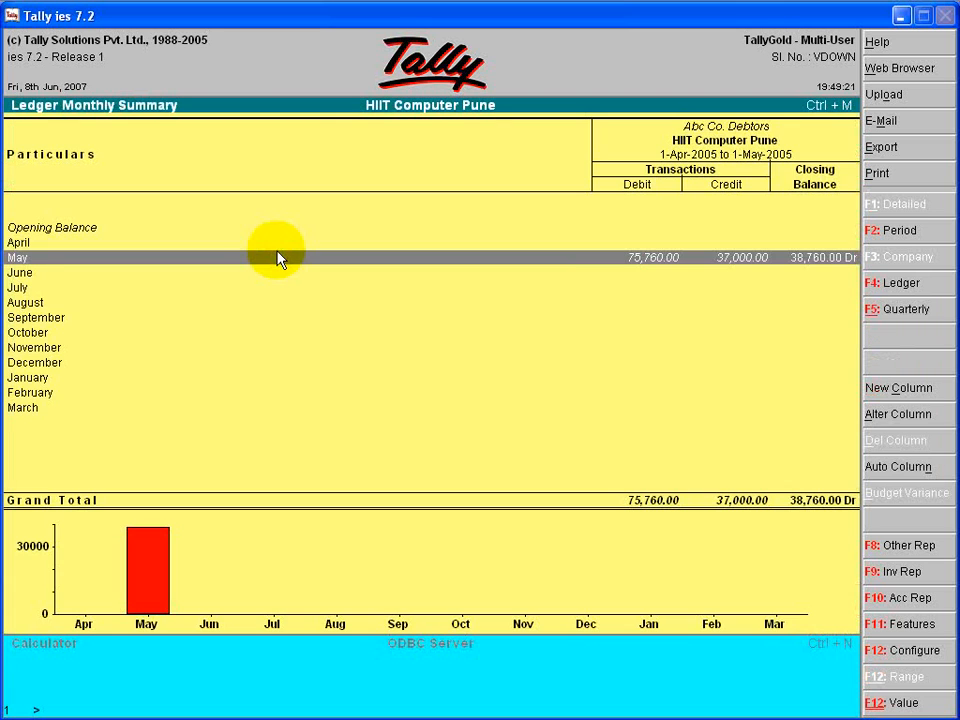
key(Escape)
key(Escape)
key(Escape)
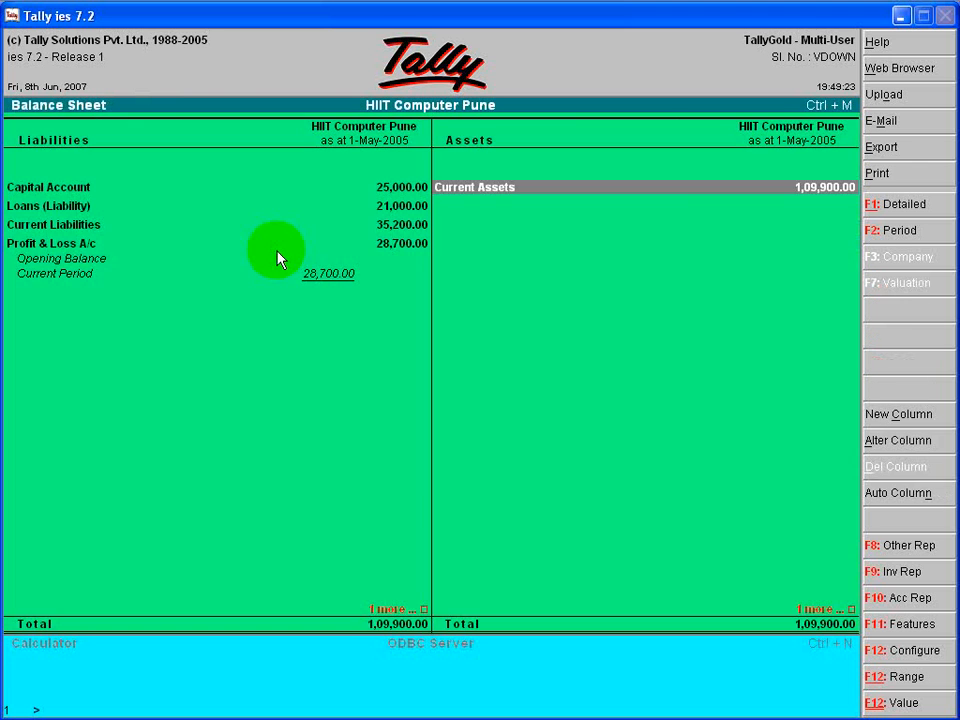
key(Escape)
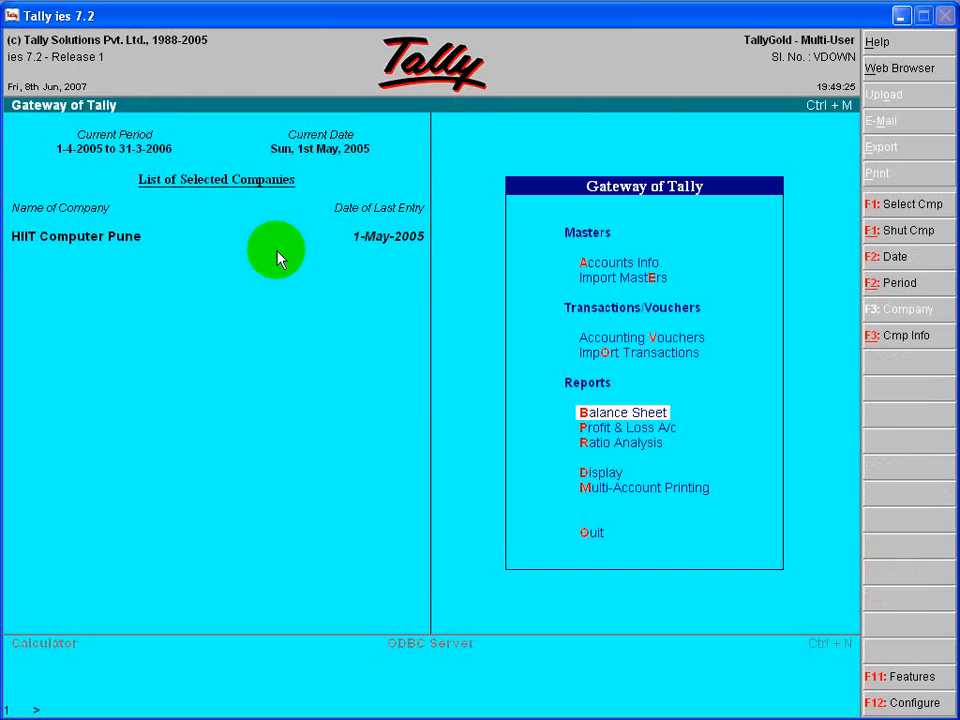